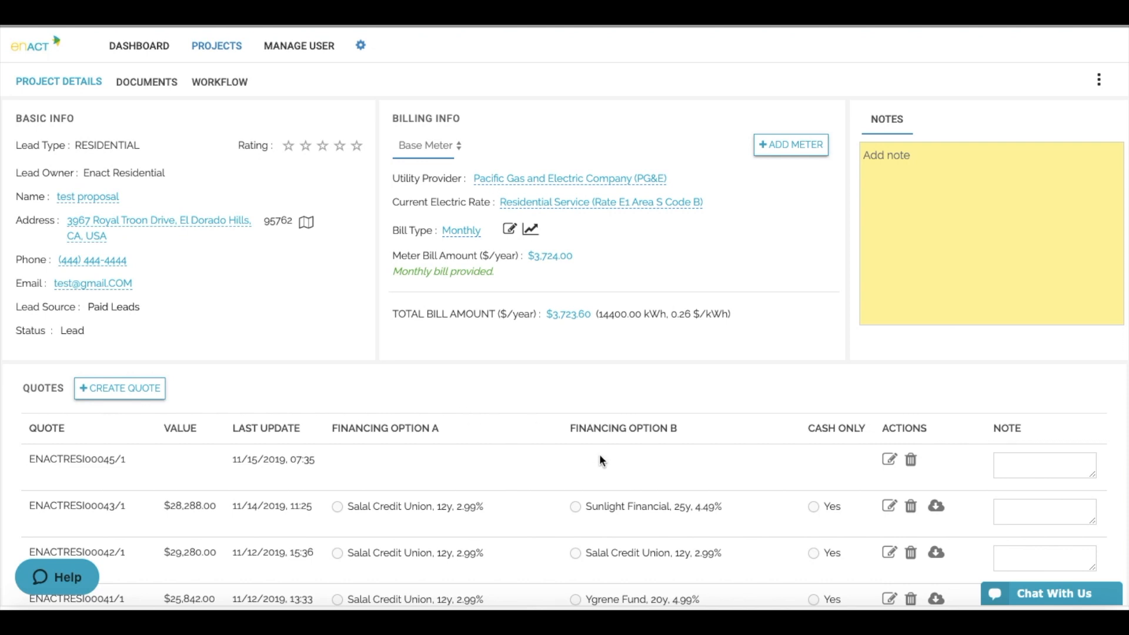
{"action": "scroll", "coordinate": [714, 484], "scroll_direction": "down", "scroll_amount": 1}
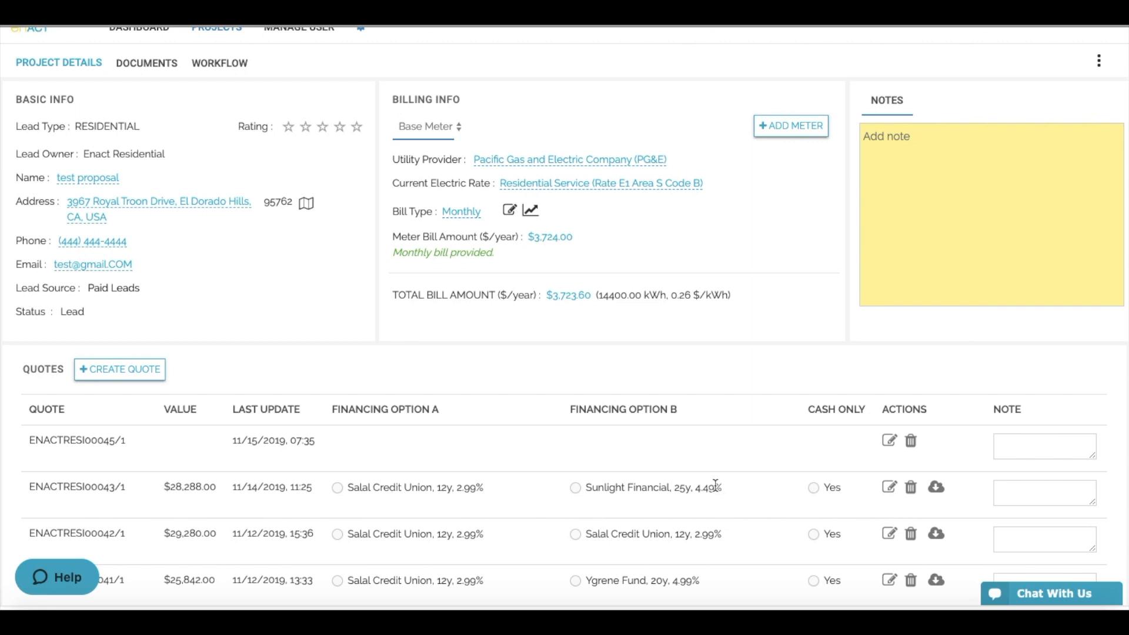
{"action": "left_click", "coordinate": [940, 481]}
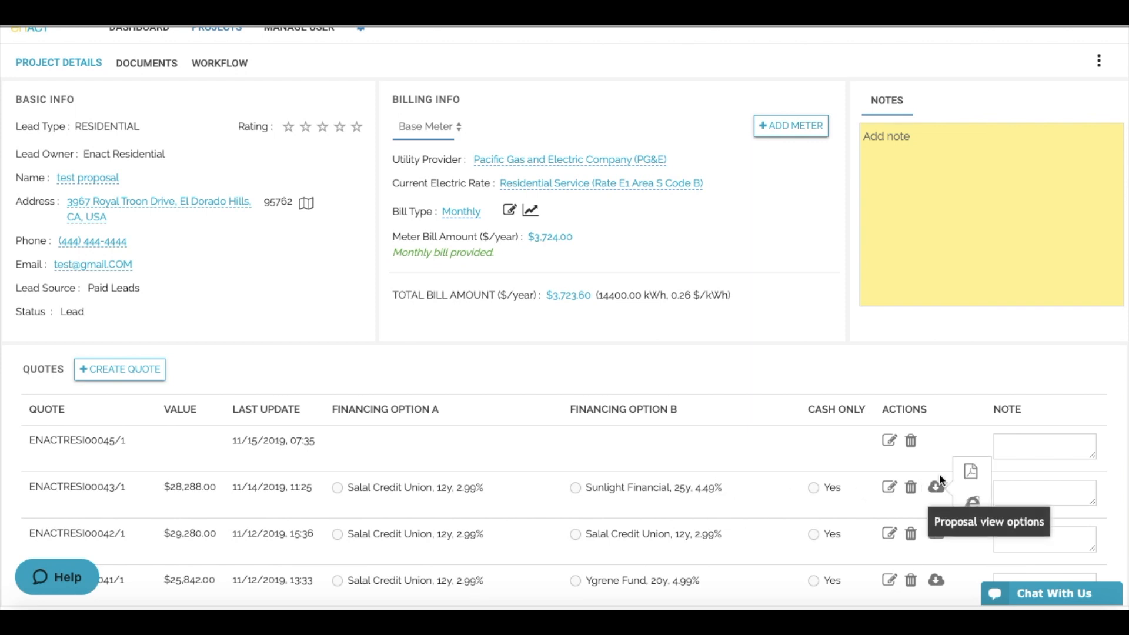
{"action": "left_click", "coordinate": [969, 470]}
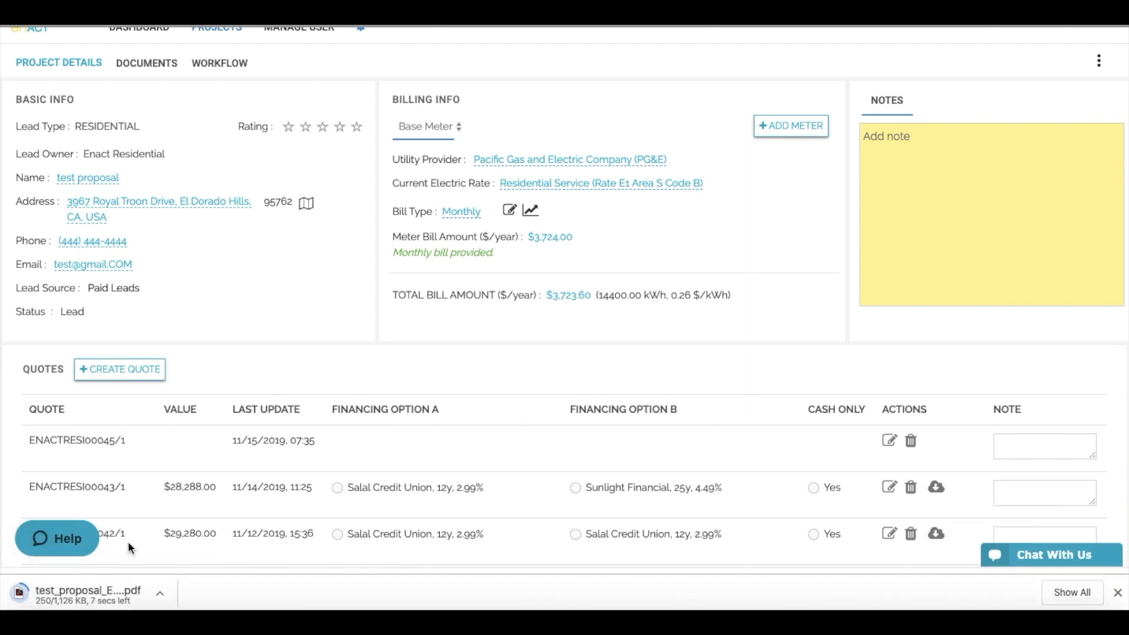
- Open the downloaded 7-page proposal PDF and read down to the Compare Financing page
{"action": "left_click", "coordinate": [87, 594]}
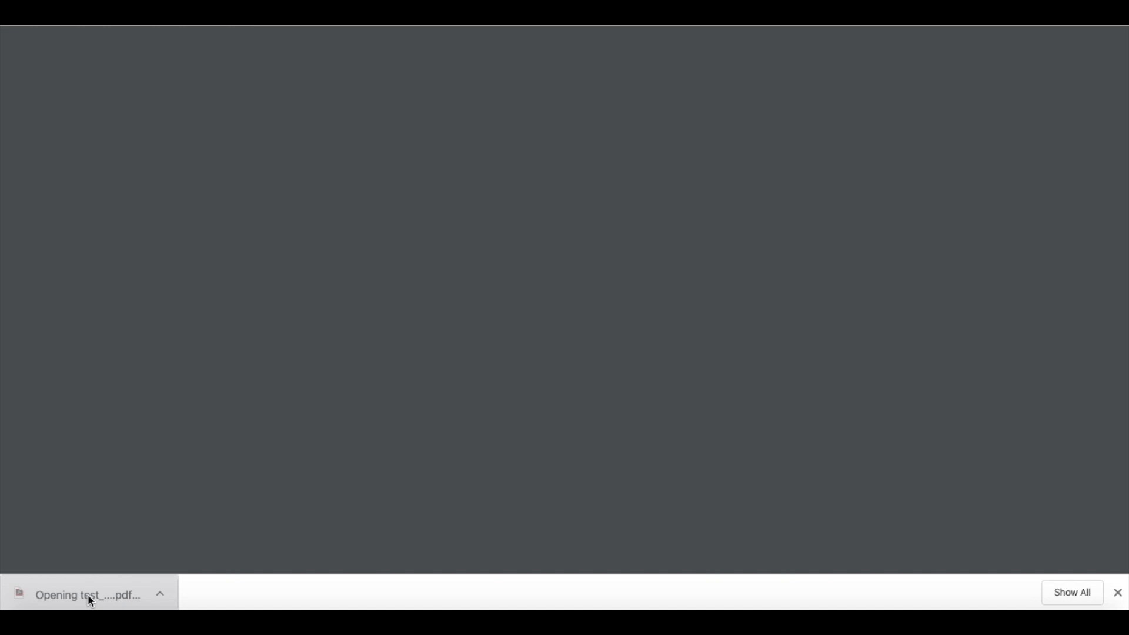
{"action": "scroll", "coordinate": [523, 375], "scroll_direction": "down", "scroll_amount": 8}
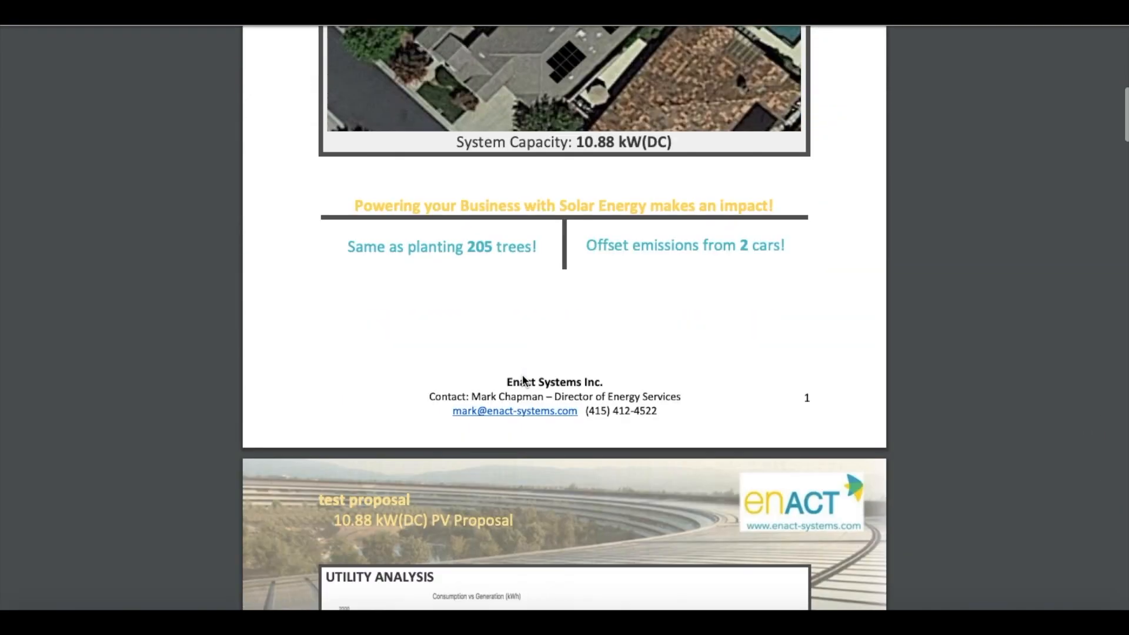
{"action": "scroll", "coordinate": [523, 381], "scroll_direction": "down", "scroll_amount": 6}
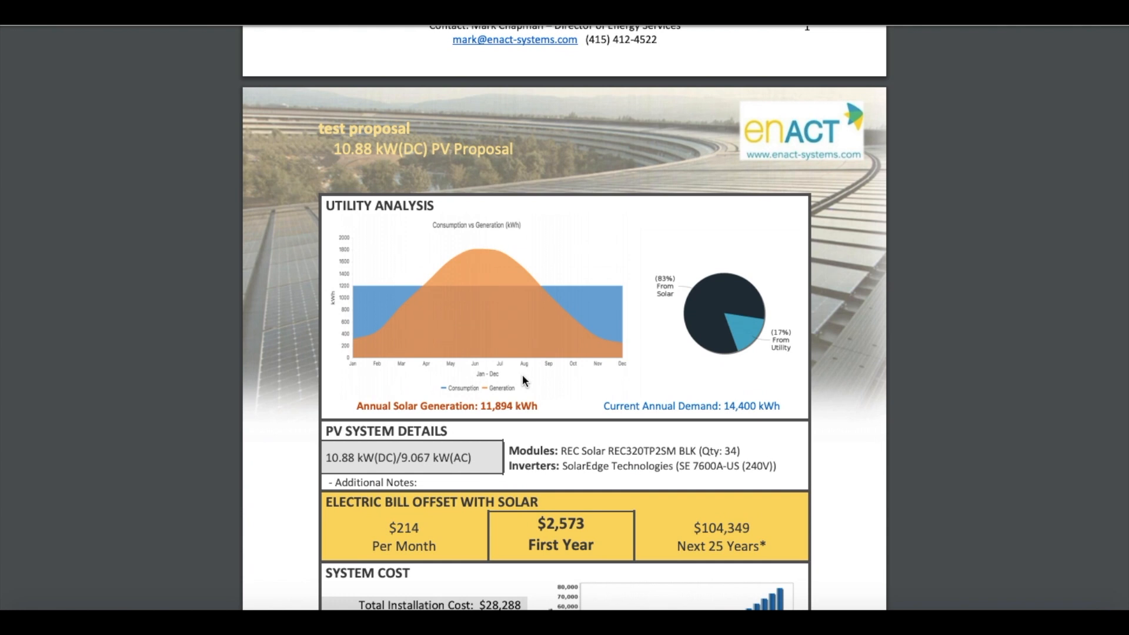
{"action": "scroll", "coordinate": [523, 380], "scroll_direction": "down", "scroll_amount": 3}
{"action": "scroll", "coordinate": [523, 380], "scroll_direction": "down", "scroll_amount": 4}
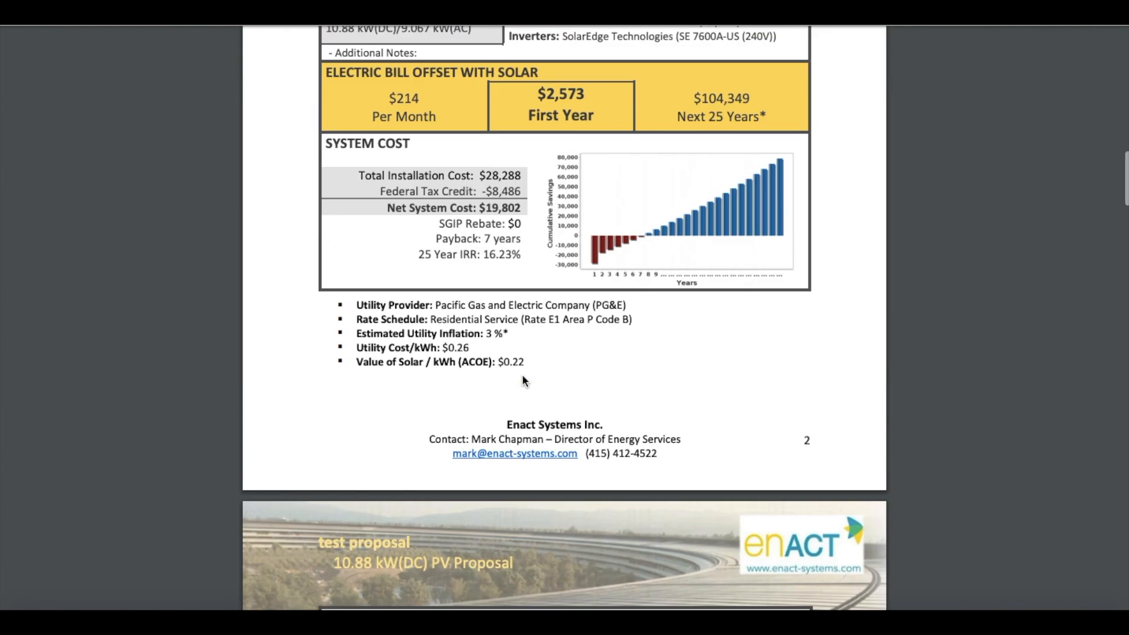
{"action": "scroll", "coordinate": [524, 380], "scroll_direction": "down", "scroll_amount": 2}
{"action": "scroll", "coordinate": [524, 379], "scroll_direction": "down", "scroll_amount": 5}
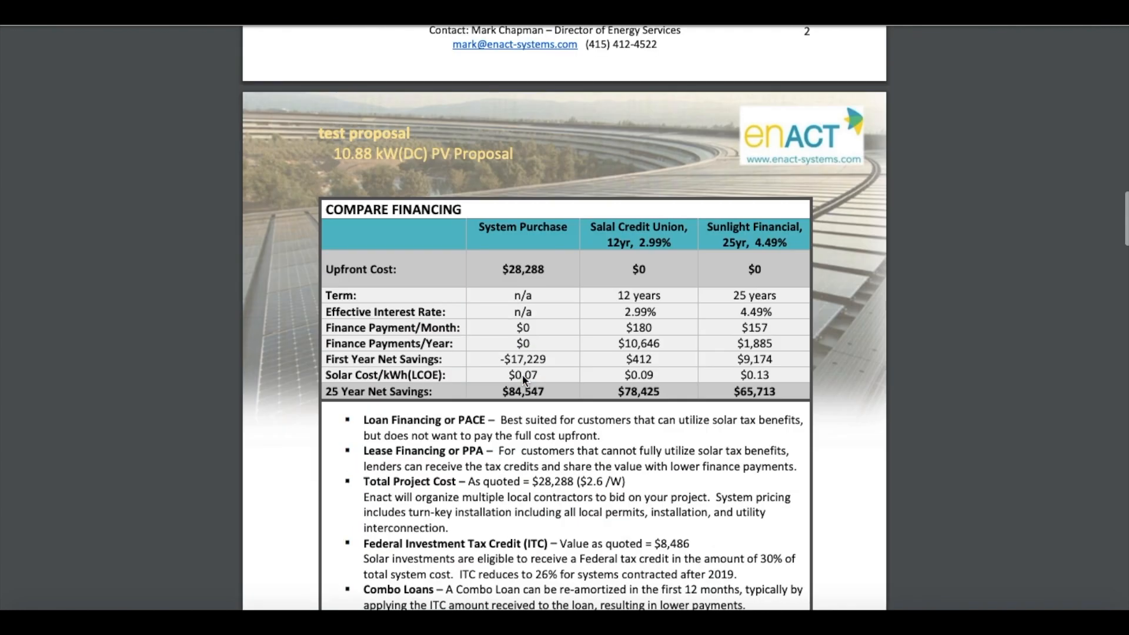
{"action": "scroll", "coordinate": [522, 380], "scroll_direction": "down", "scroll_amount": 8}
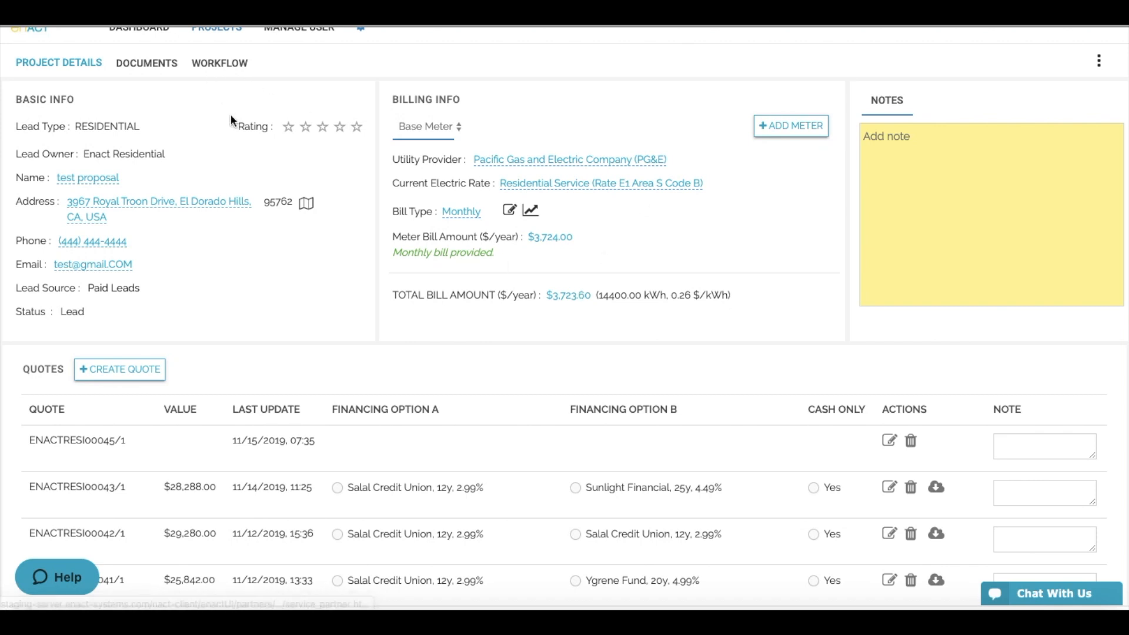
- On the Documents tab, set Infinium Solar System Contact-Enact2019.docx's Quote# to ENACTRESI00043/1
{"action": "scroll", "coordinate": [230, 114], "scroll_direction": "up", "scroll_amount": 1}
{"action": "left_click", "coordinate": [167, 84]}
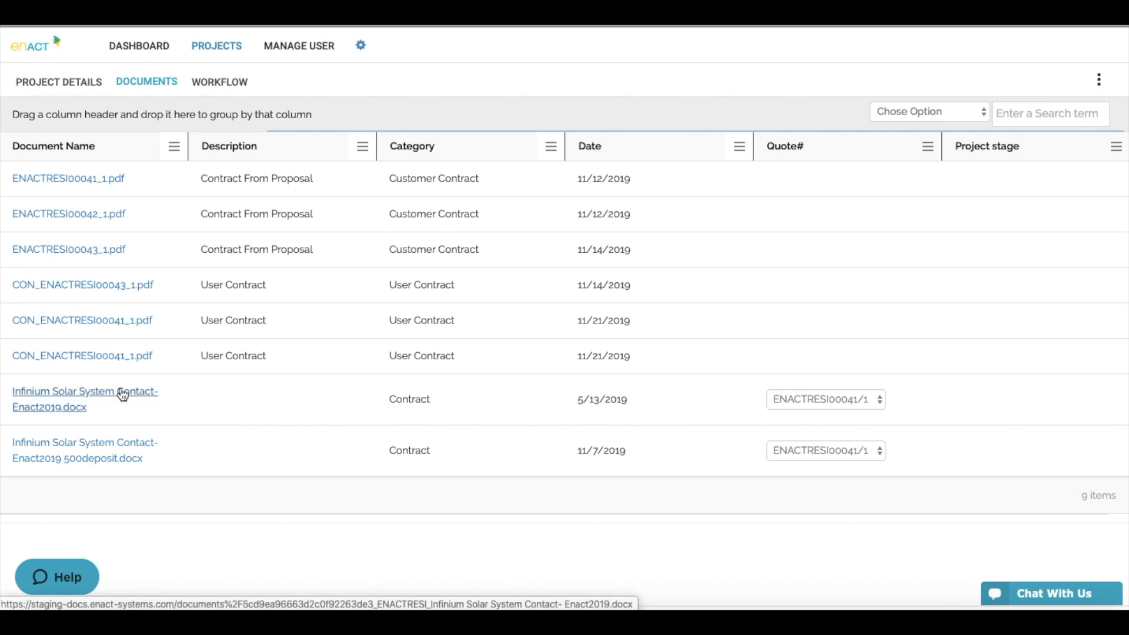
{"action": "left_click", "coordinate": [215, 398]}
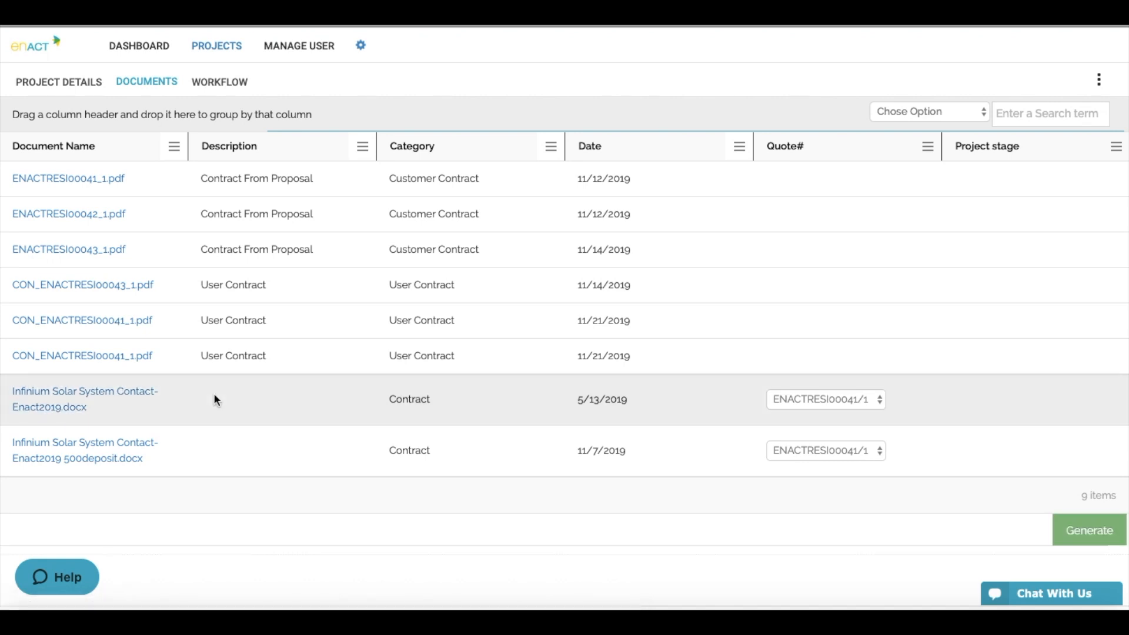
{"action": "left_click", "coordinate": [842, 408]}
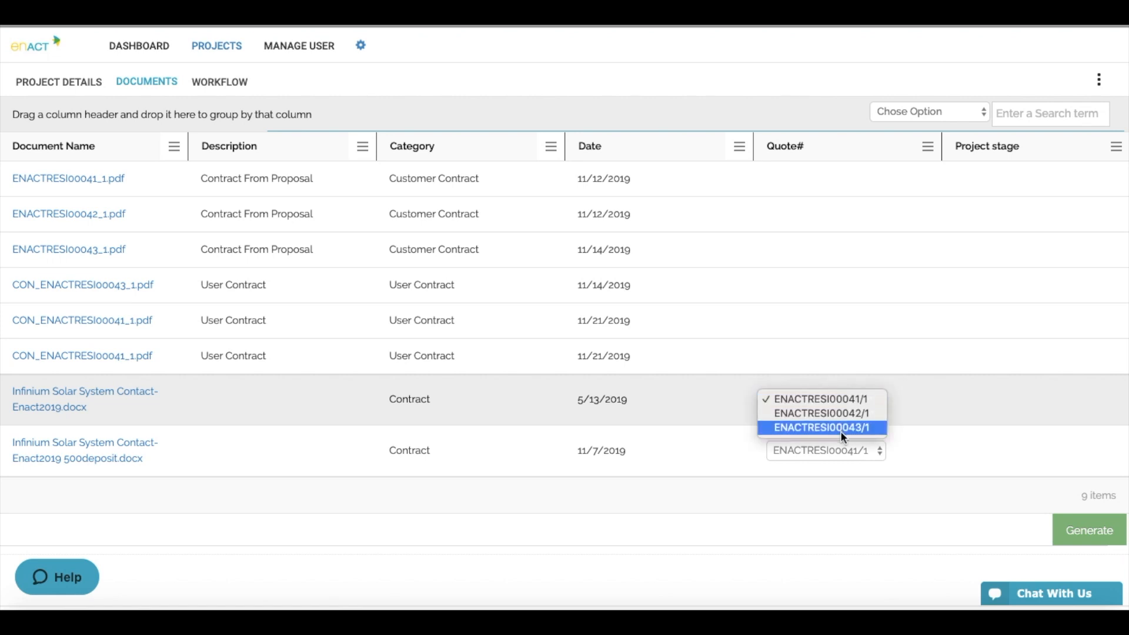
{"action": "left_click", "coordinate": [844, 428]}
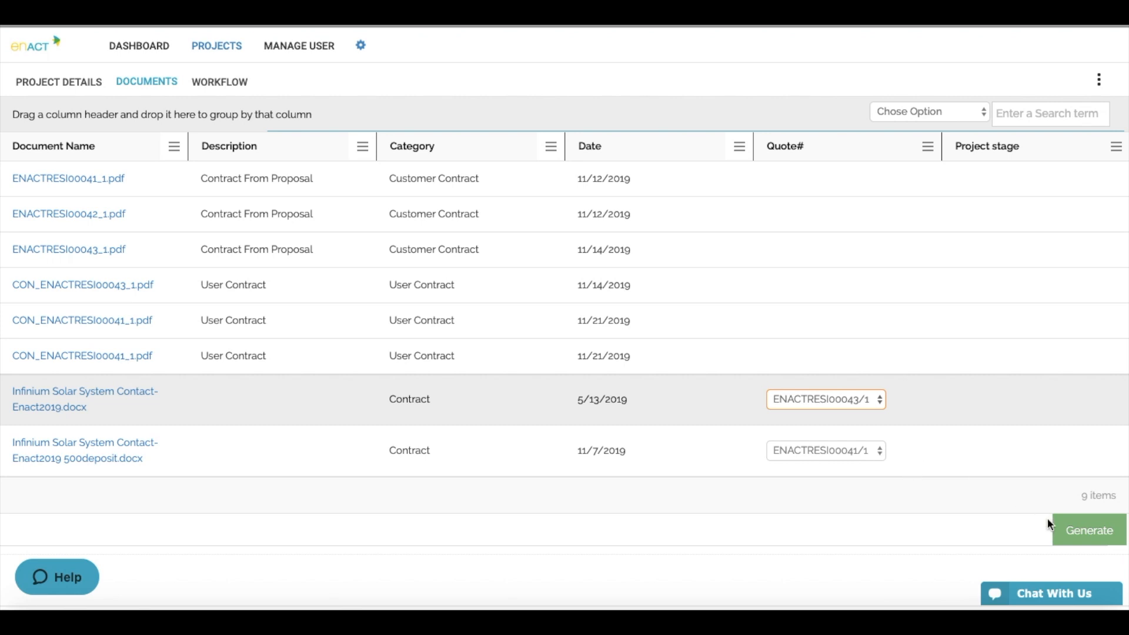
- Generate the contract with a 5000 deposit and 20000 install, leaving 3288 for inspection
{"action": "left_click", "coordinate": [1089, 535]}
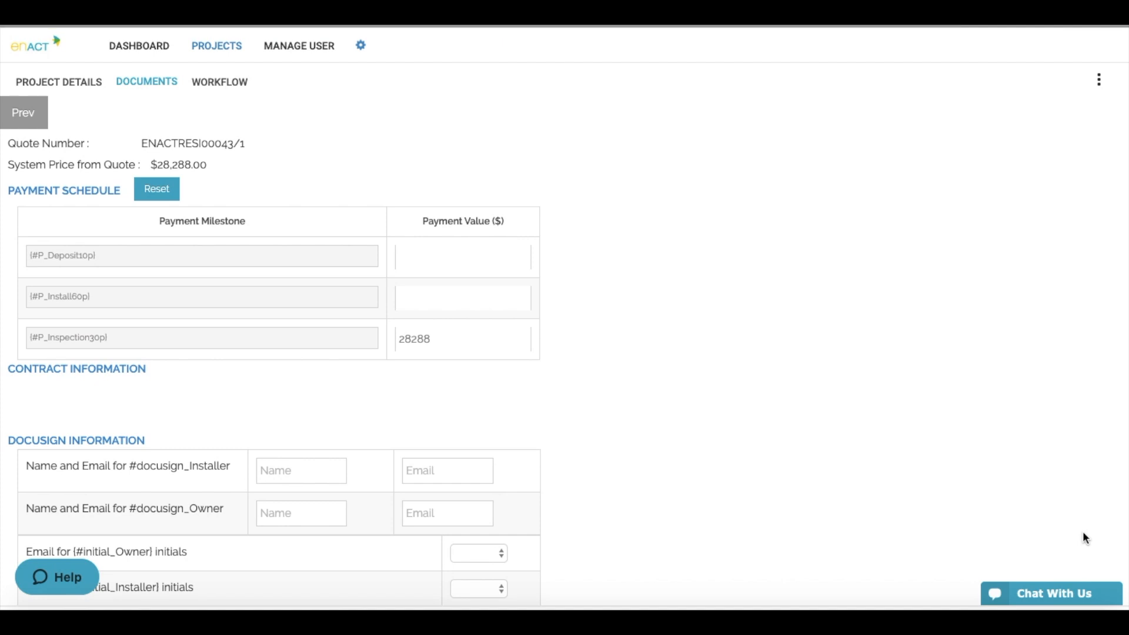
{"action": "scroll", "coordinate": [760, 441], "scroll_direction": "down", "scroll_amount": 1}
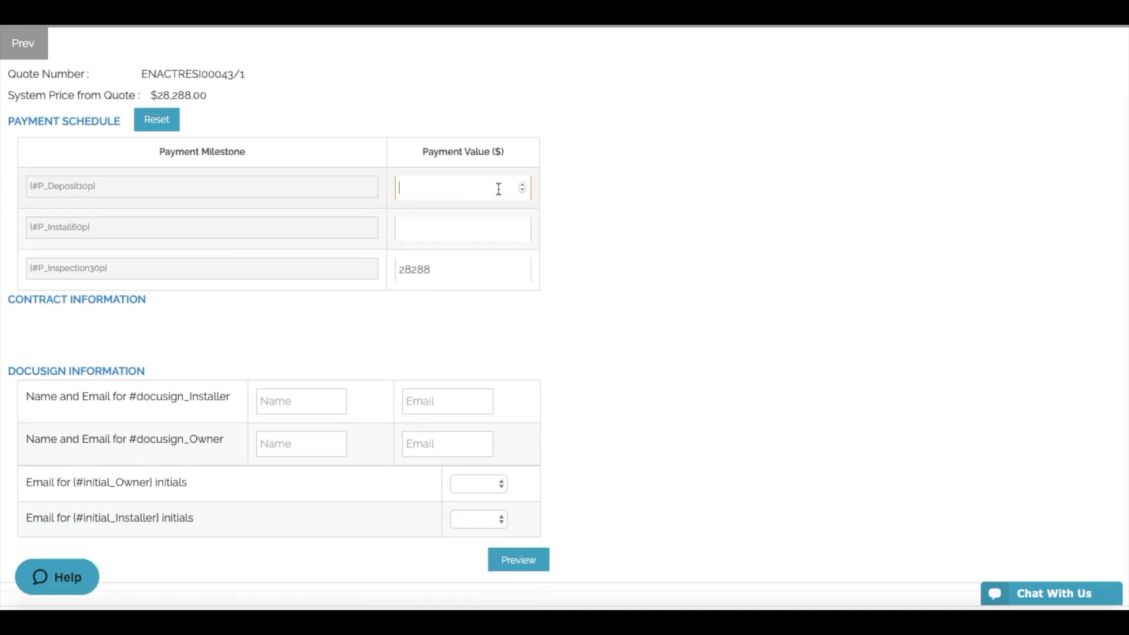
{"action": "type", "text": "5000"}
{"action": "left_click", "coordinate": [493, 233]}
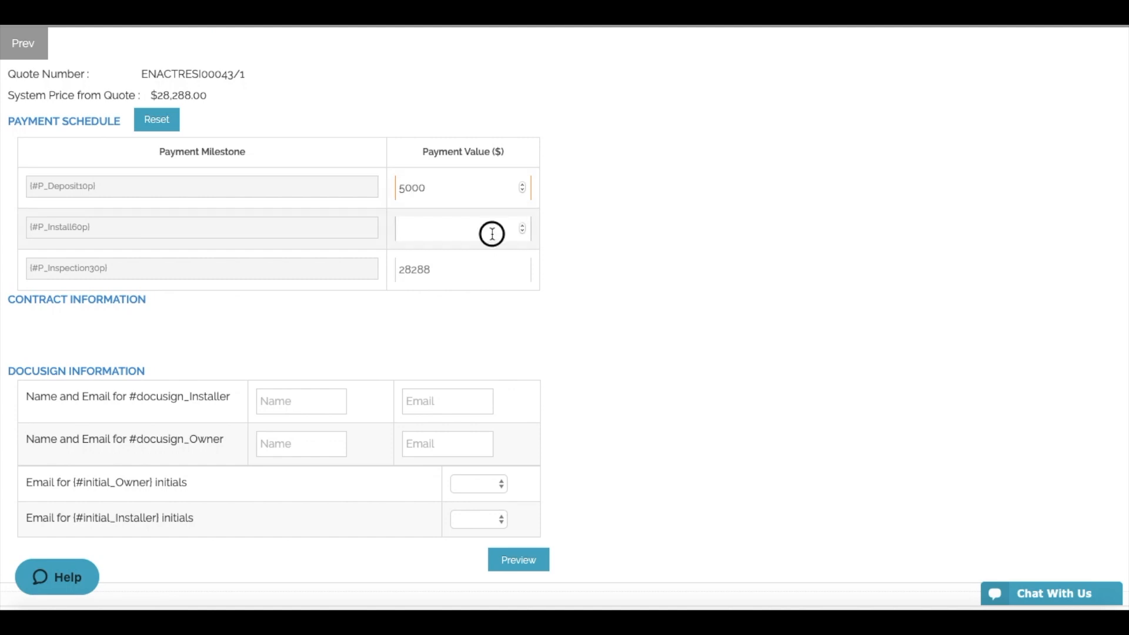
{"action": "type", "text": "2000"}
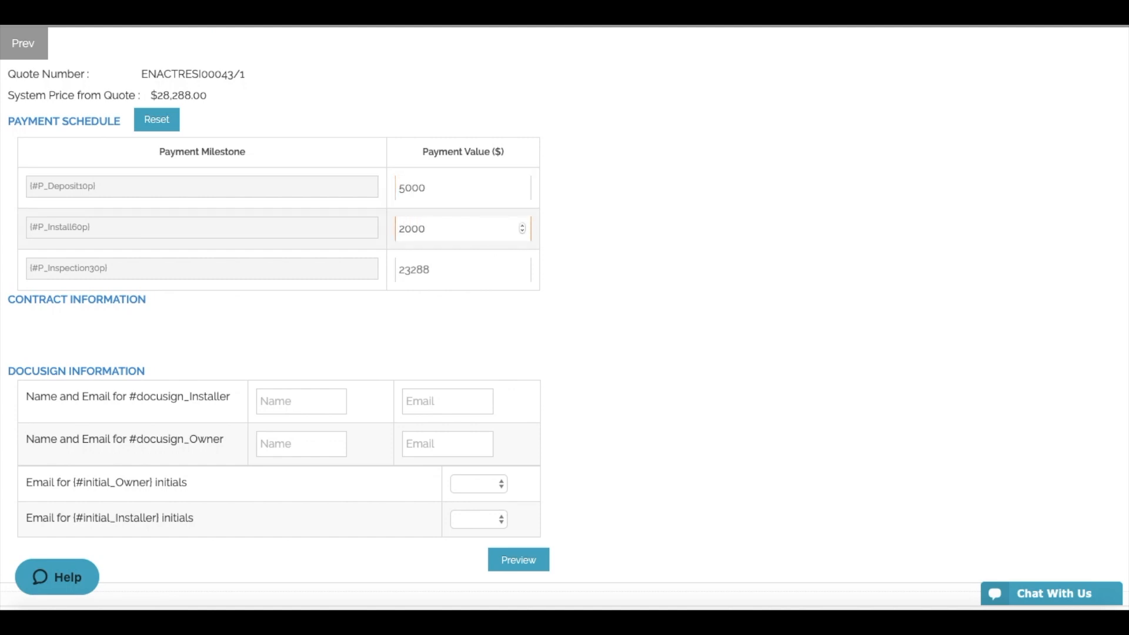
{"action": "type", "text": "0"}
{"action": "left_click", "coordinate": [616, 271]}
{"action": "scroll", "coordinate": [514, 340], "scroll_direction": "down", "scroll_amount": 1}
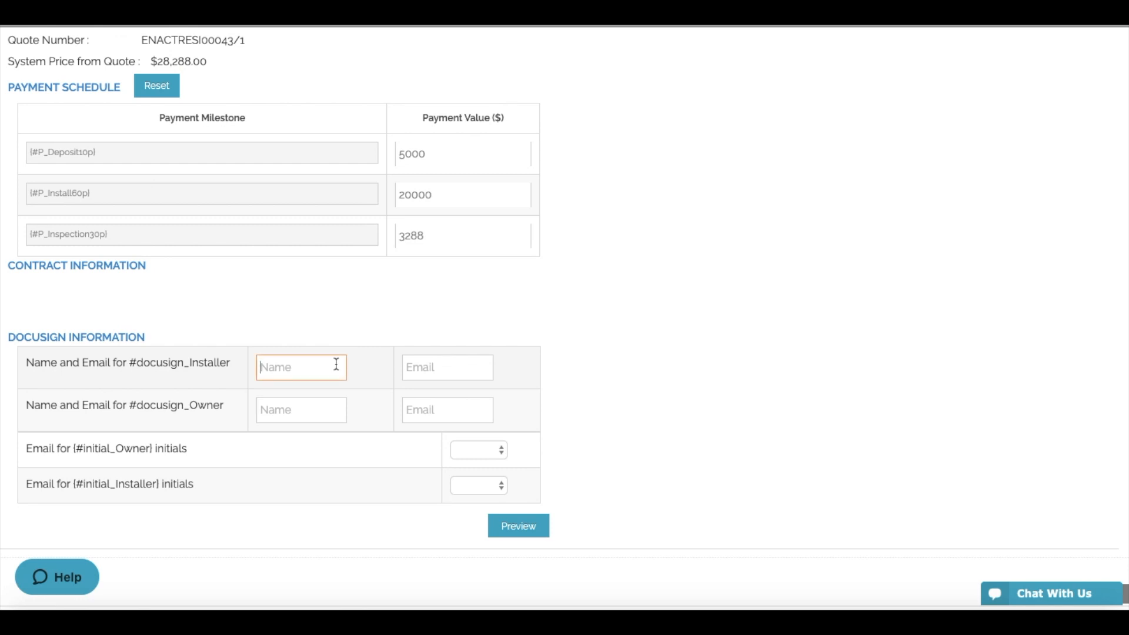
- Fill in the installer's and owner's names and e-mail addresses for DocuSign
{"action": "type", "text": "John Doe"}
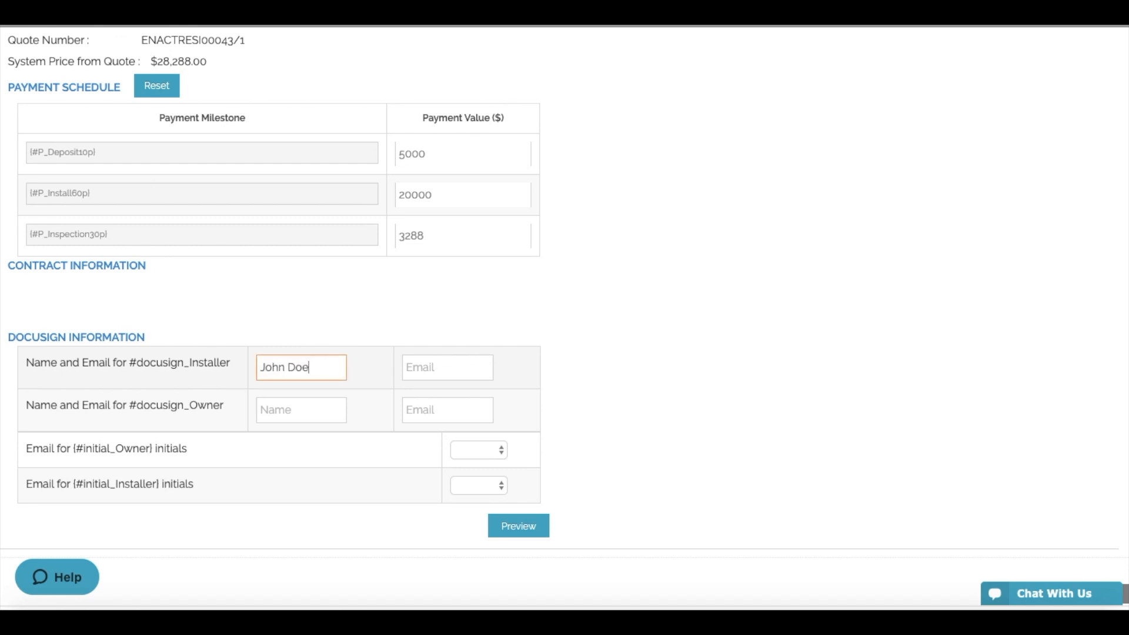
{"action": "left_click", "coordinate": [325, 416]}
{"action": "type", "text": "Jack"}
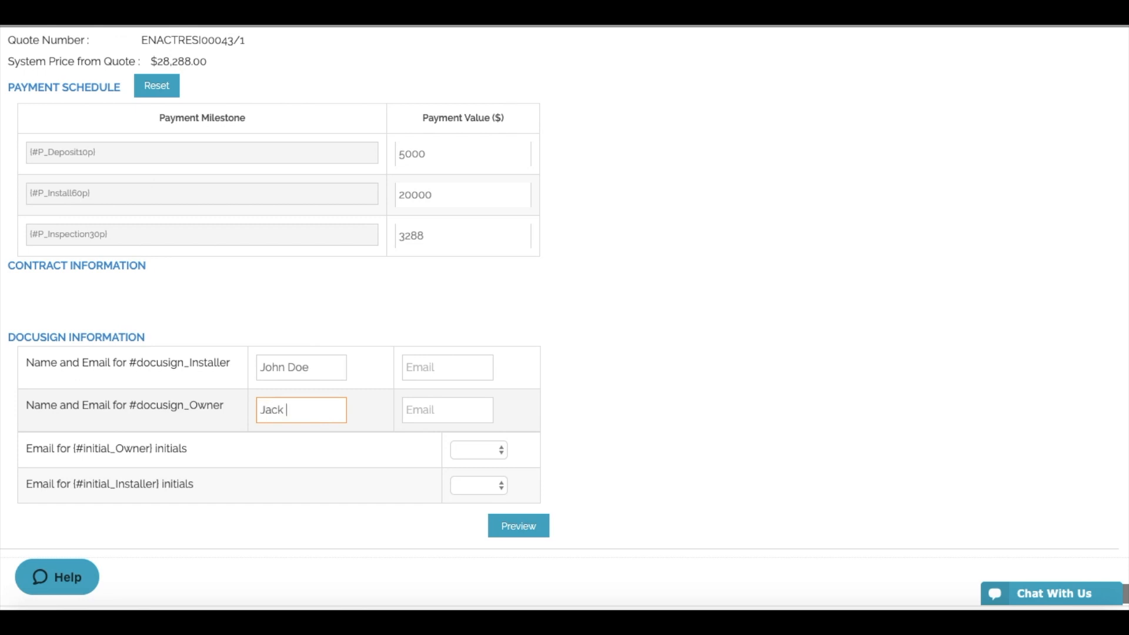
{"action": "left_click", "coordinate": [435, 412]}
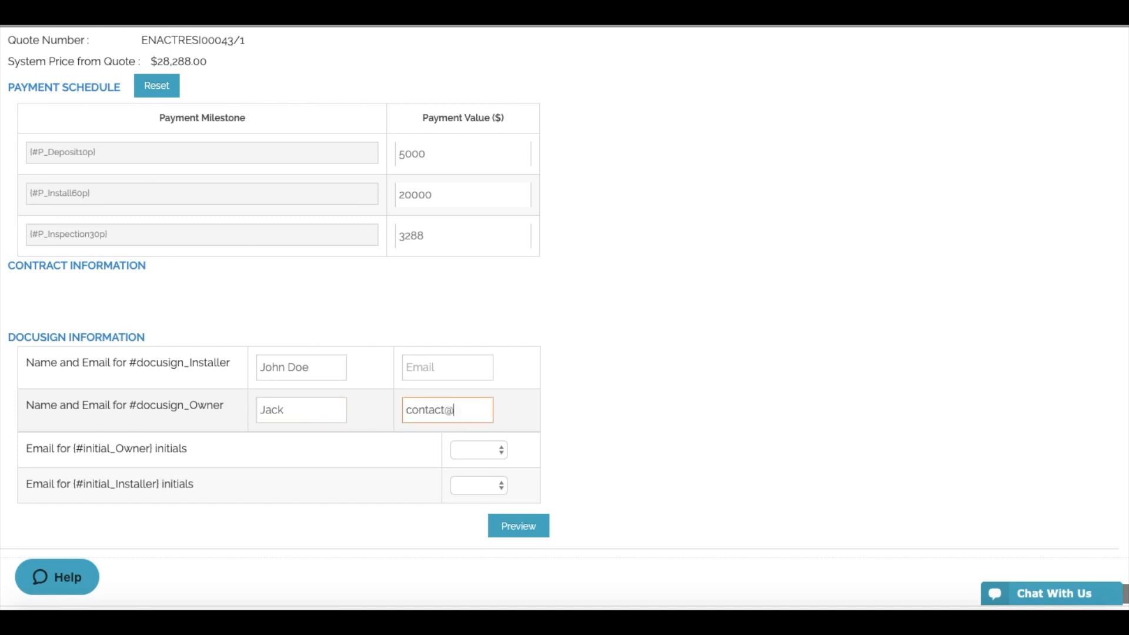
{"action": "left_click", "coordinate": [451, 368]}
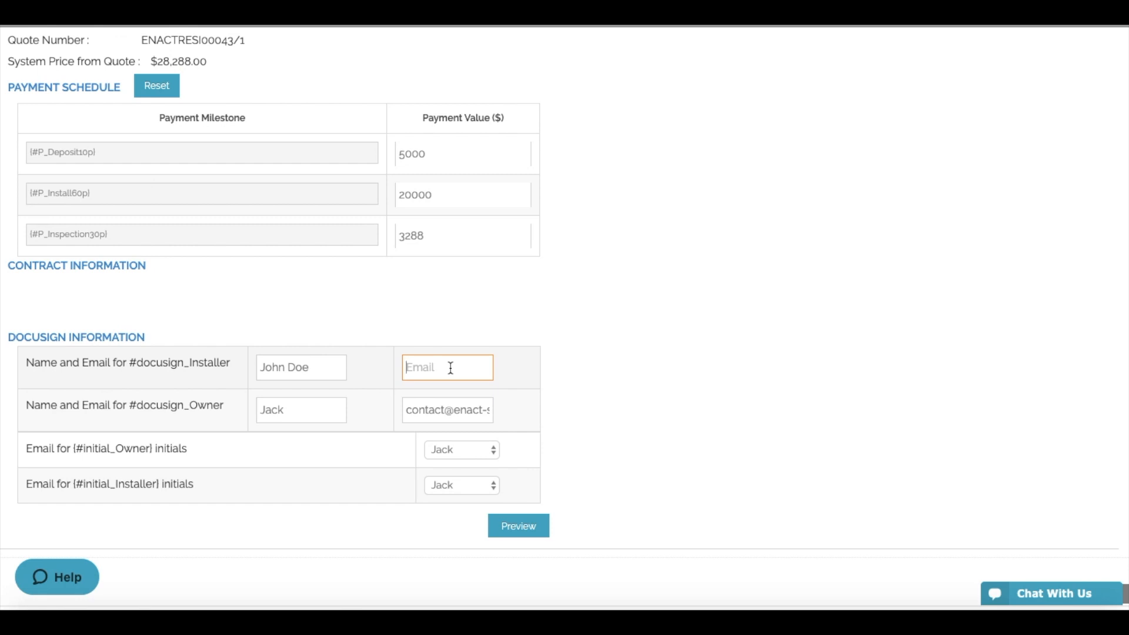
{"action": "left_click", "coordinate": [655, 365]}
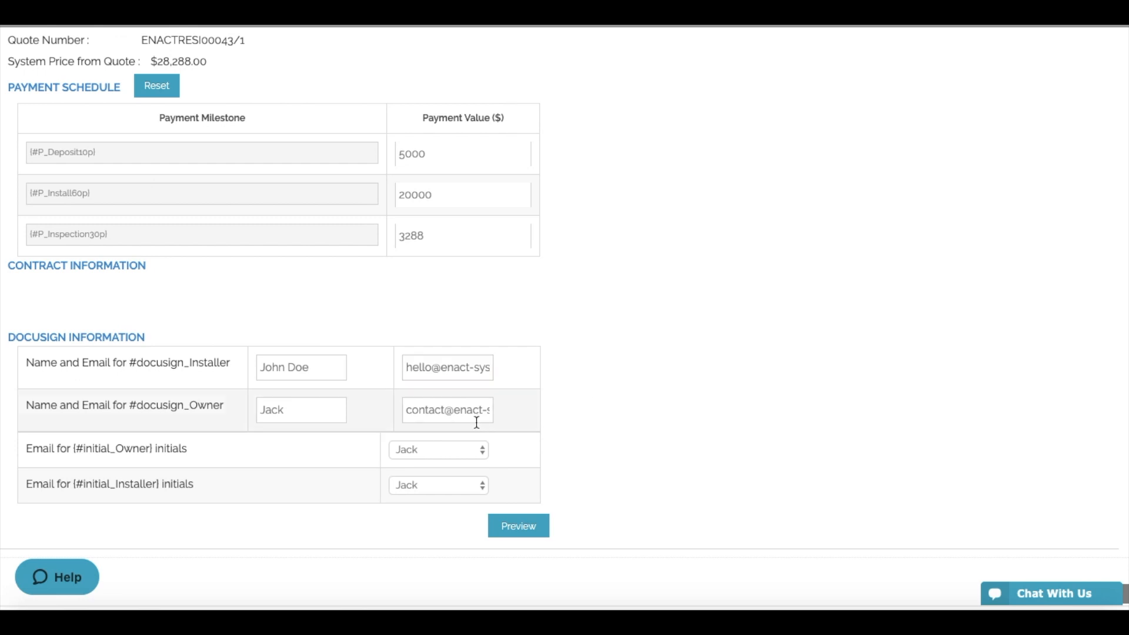
- Choose the signer for the owner initials and preview the 10-page Purchase Agreement
{"action": "left_click", "coordinate": [467, 449]}
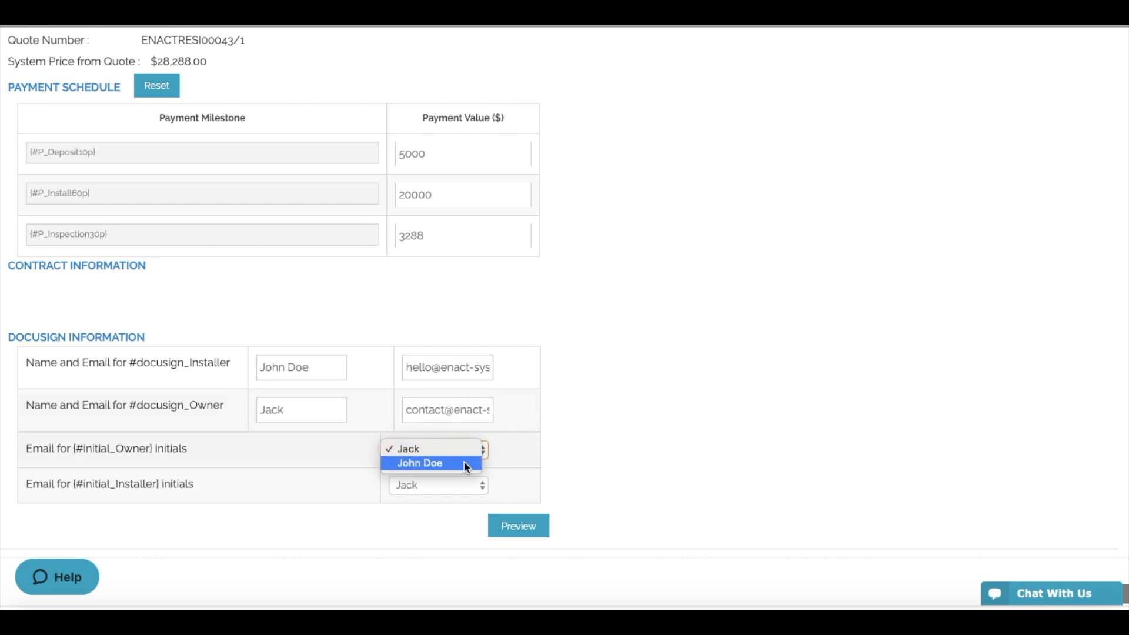
{"action": "left_click", "coordinate": [468, 466]}
{"action": "left_click", "coordinate": [528, 533]}
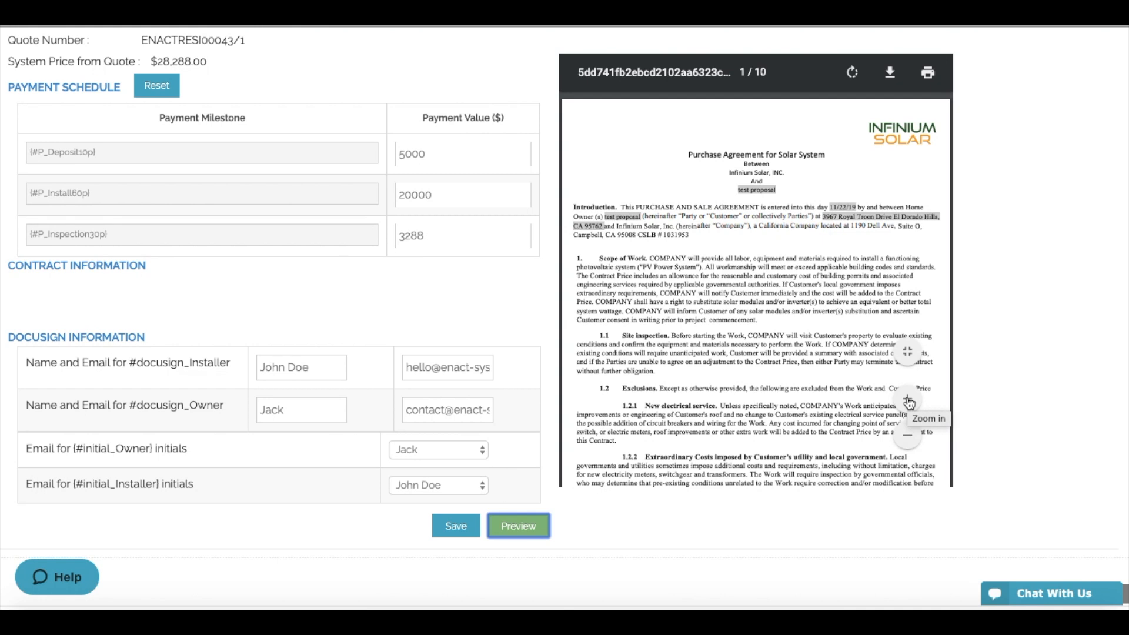
- Zoom the preview, review through the $28,288 Attachment D payment schedule, and save the contract
{"action": "left_click", "coordinate": [908, 403]}
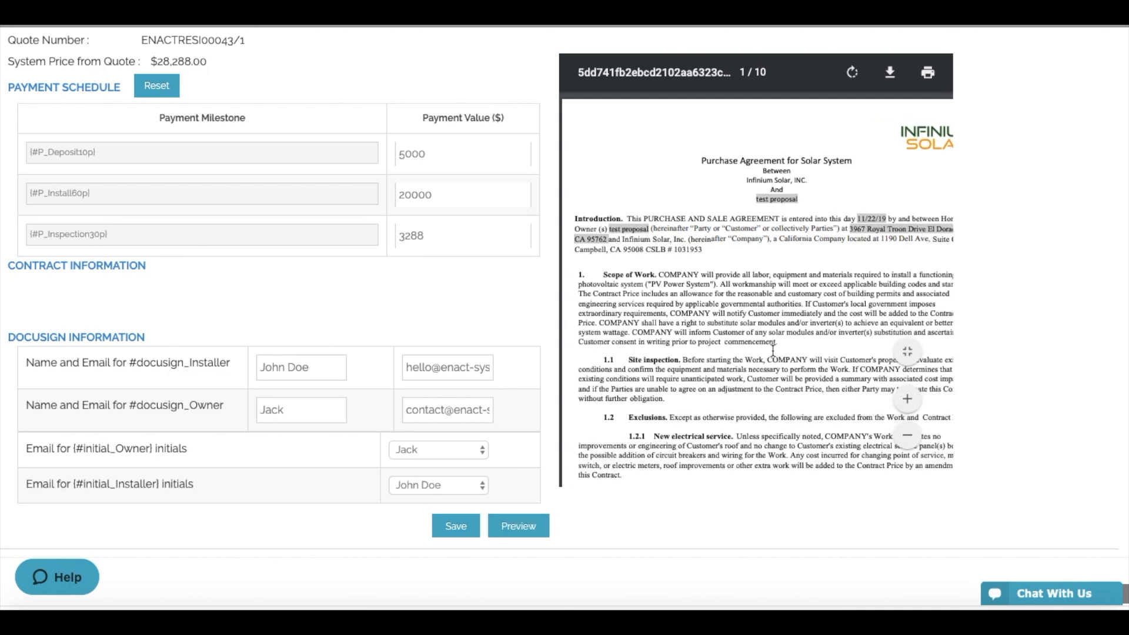
{"action": "scroll", "coordinate": [774, 351], "scroll_direction": "down", "scroll_amount": 3}
{"action": "scroll", "coordinate": [773, 351], "scroll_direction": "down", "scroll_amount": 15}
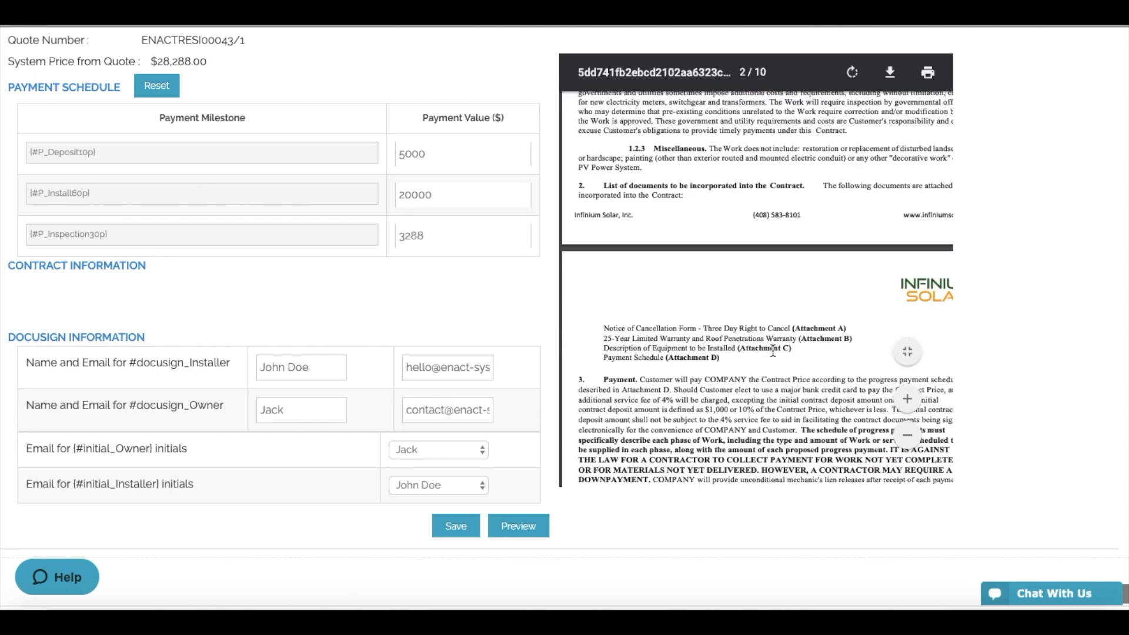
{"action": "scroll", "coordinate": [773, 352], "scroll_direction": "down", "scroll_amount": 15}
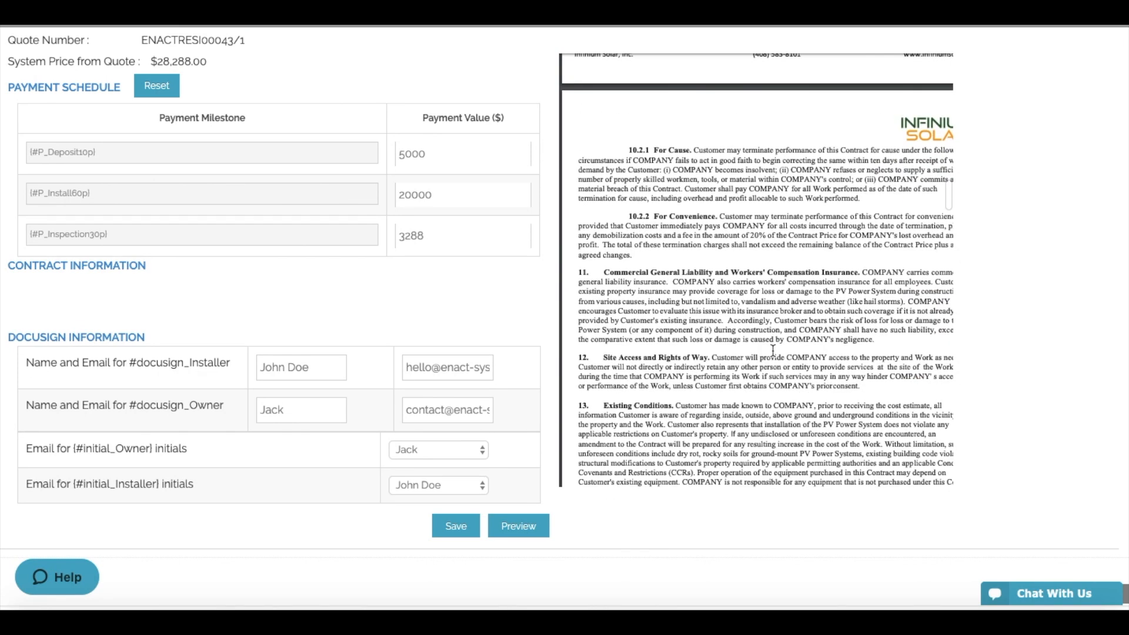
{"action": "scroll", "coordinate": [773, 348], "scroll_direction": "down", "scroll_amount": 10}
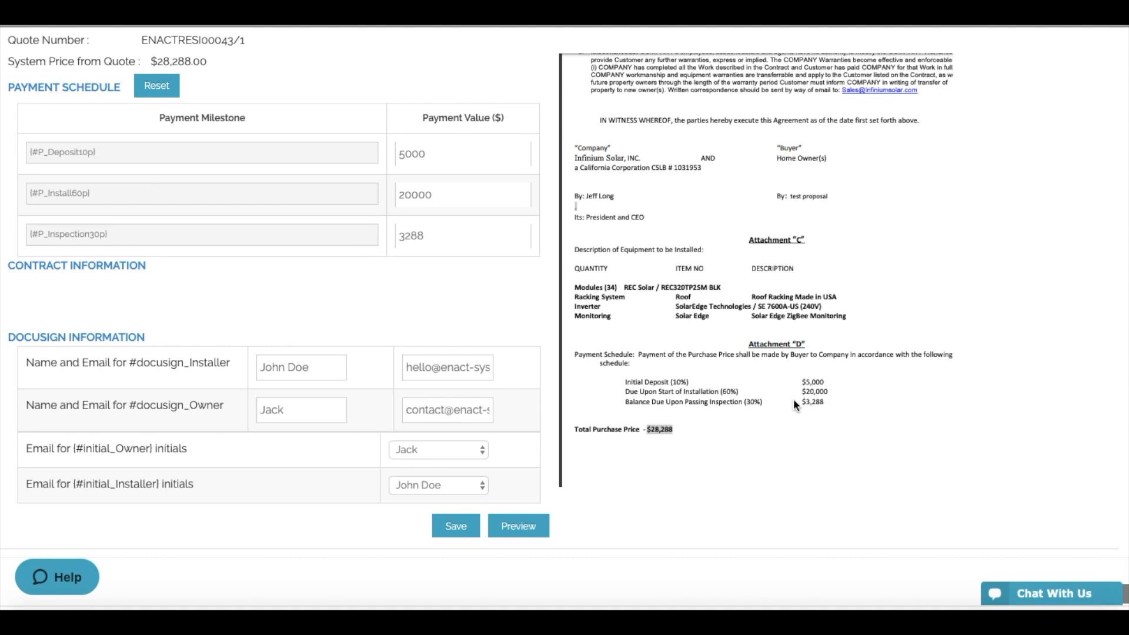
{"action": "scroll", "coordinate": [792, 399], "scroll_direction": "down", "scroll_amount": 5}
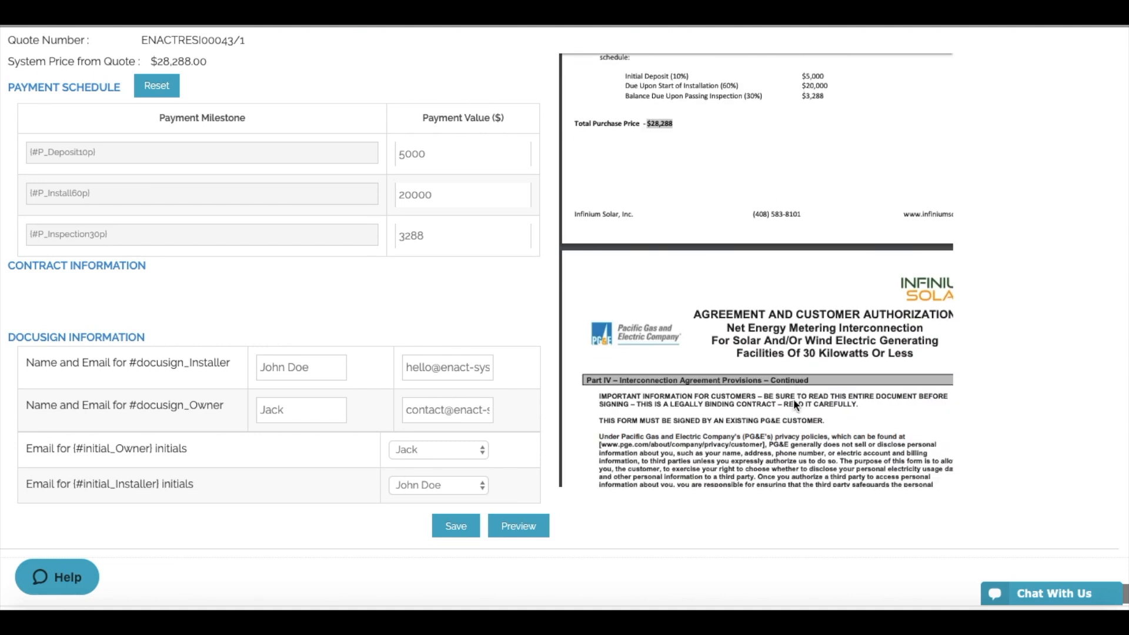
{"action": "left_click", "coordinate": [447, 537]}
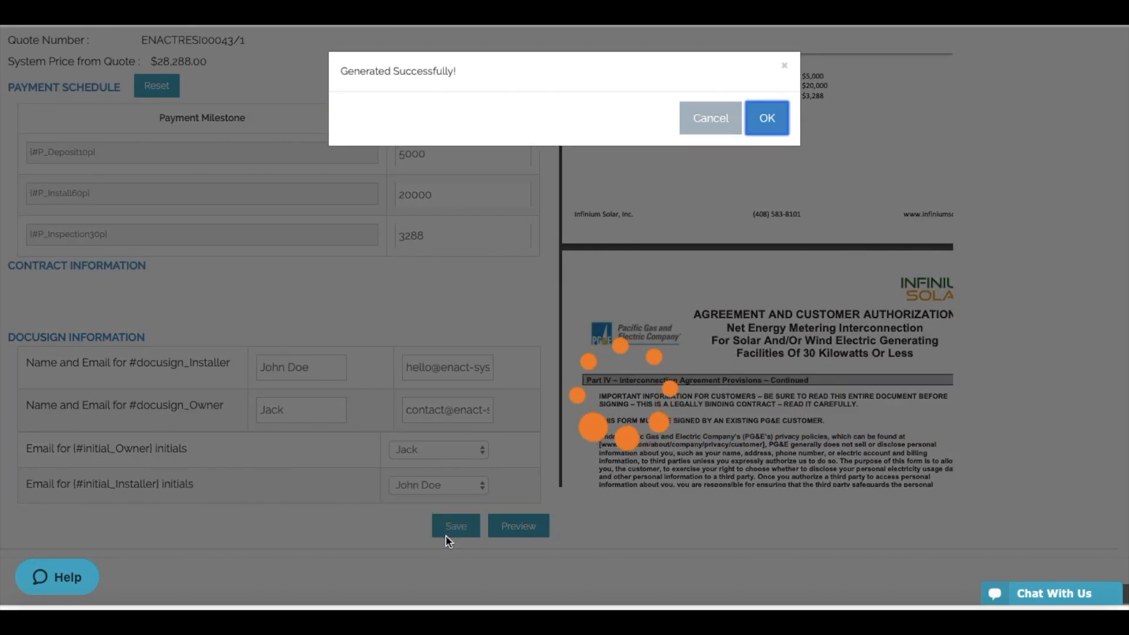
- Acknowledge 'Generated Successfully!' and send the contract through DocuSign, confirming the request
{"action": "left_click", "coordinate": [764, 118]}
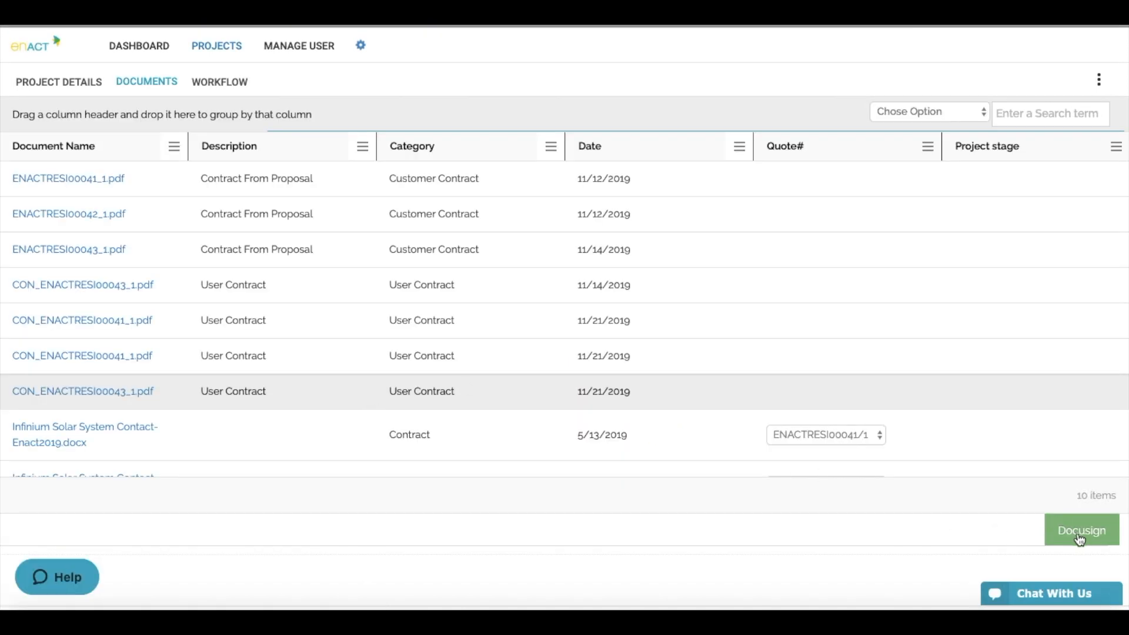
{"action": "left_click", "coordinate": [1081, 540]}
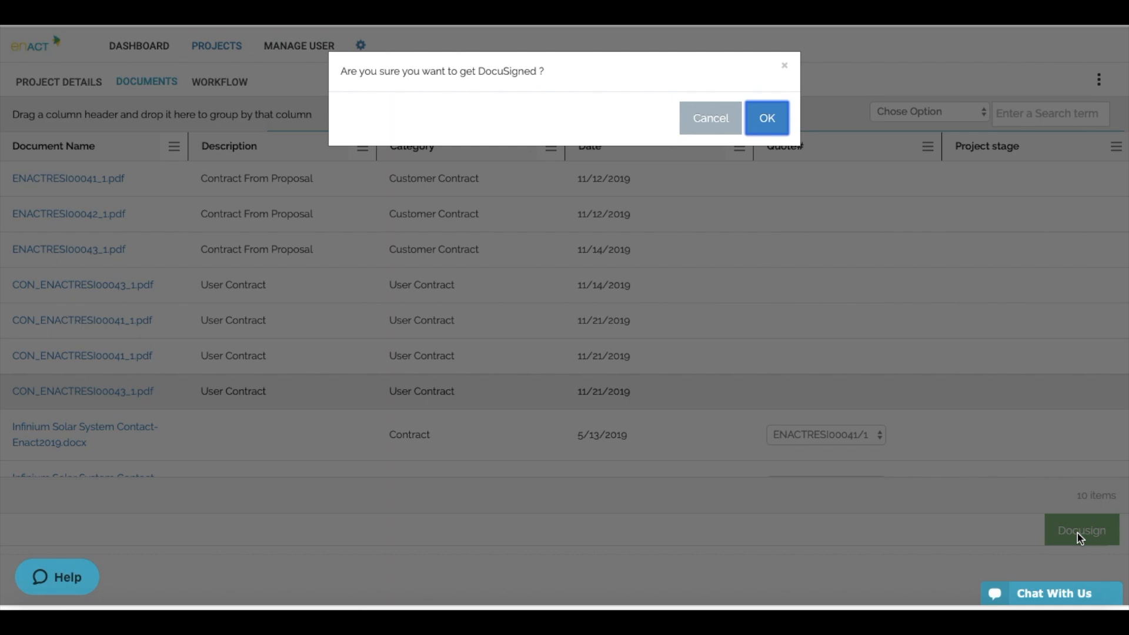
{"action": "left_click", "coordinate": [769, 118]}
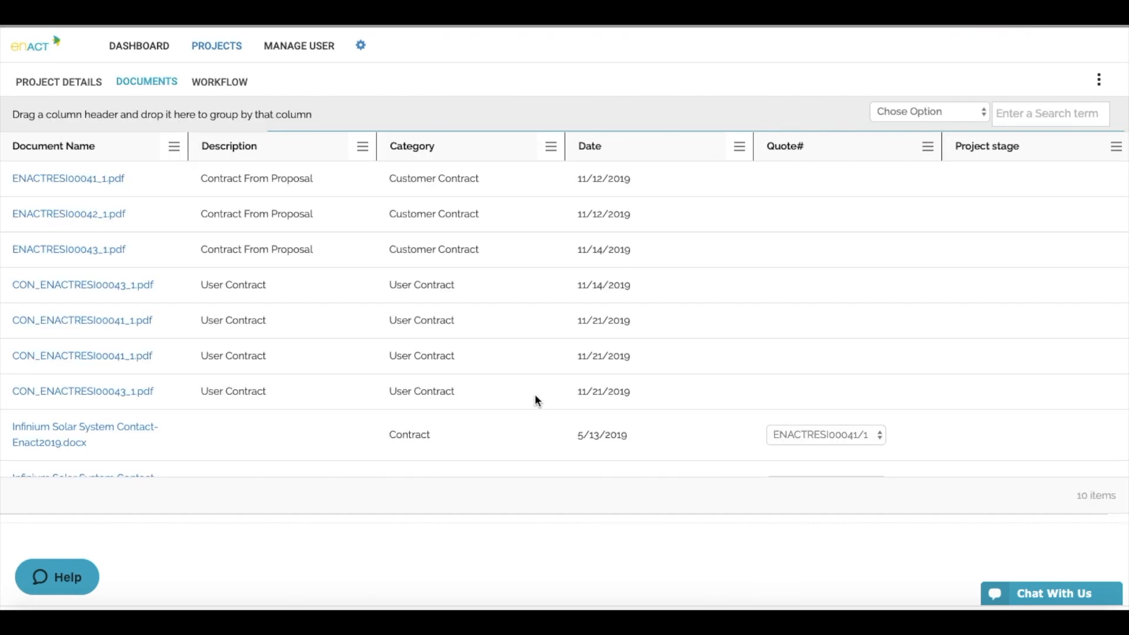
{"action": "left_click", "coordinate": [537, 400]}
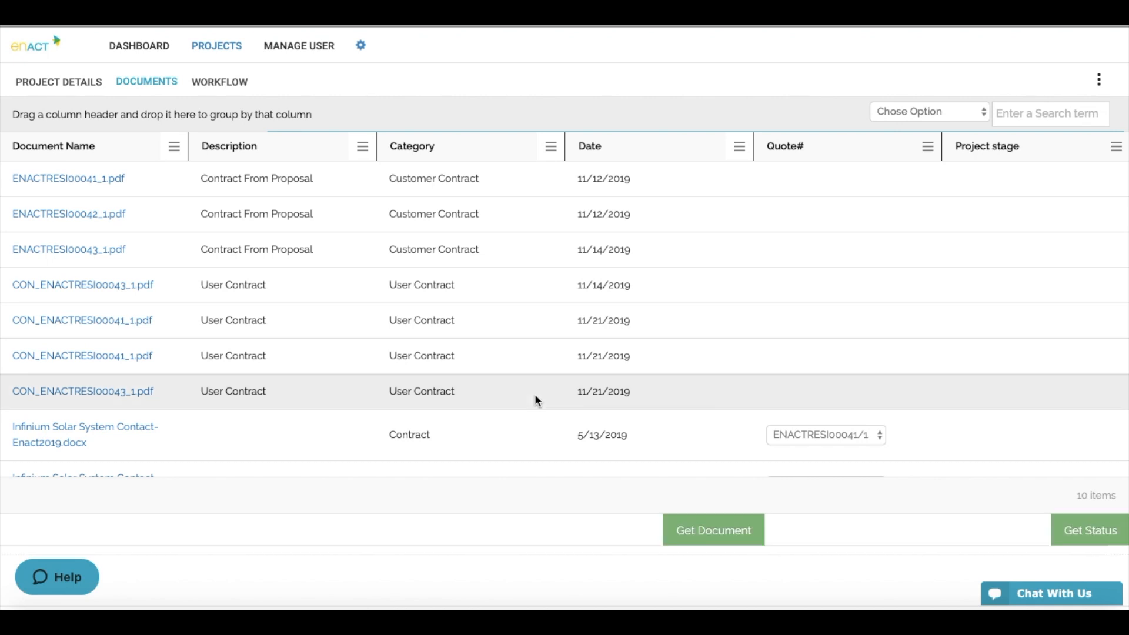
{"action": "left_click", "coordinate": [1082, 537]}
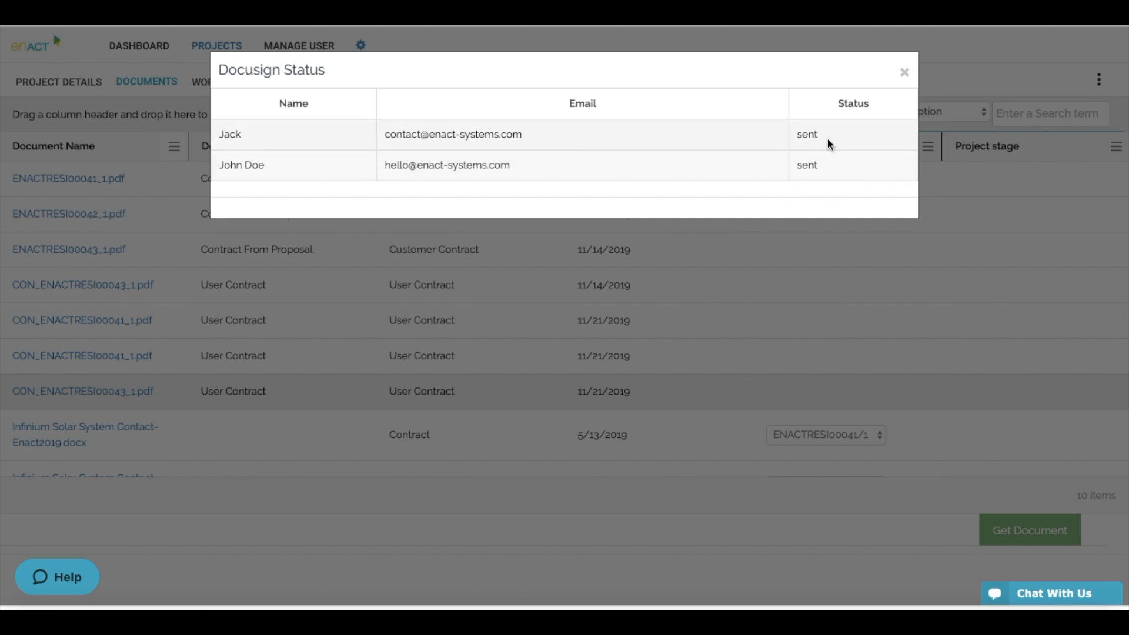
{"action": "left_click", "coordinate": [902, 72]}
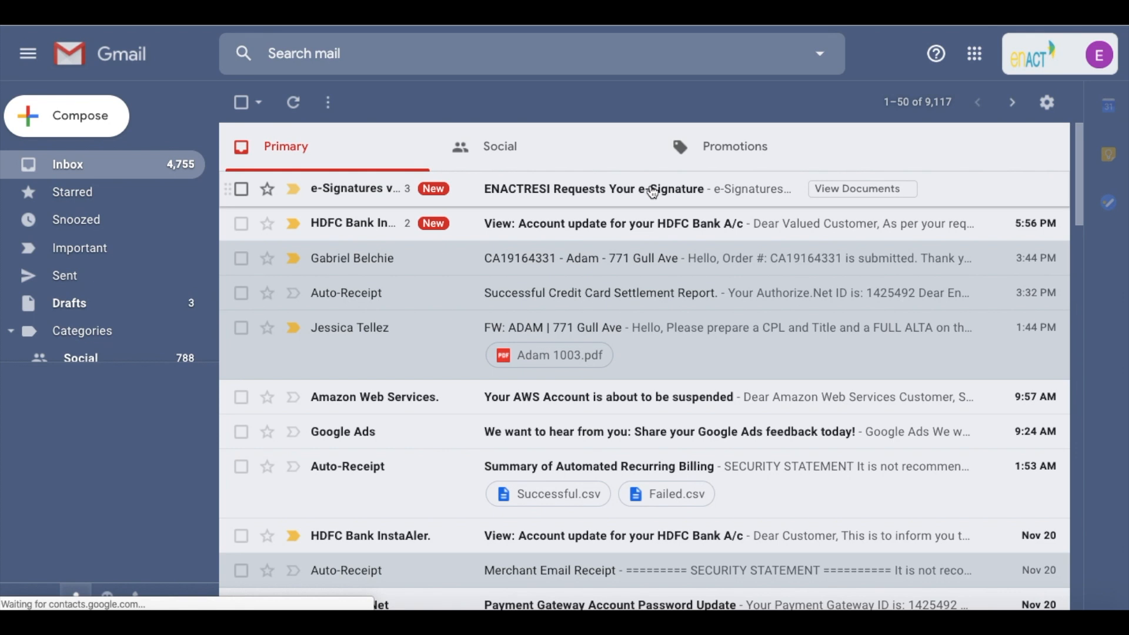
- Open the 'ENACTRESI Requests Your e-Signature' email and go to REVIEW DOCUMENT
{"action": "left_click", "coordinate": [653, 192]}
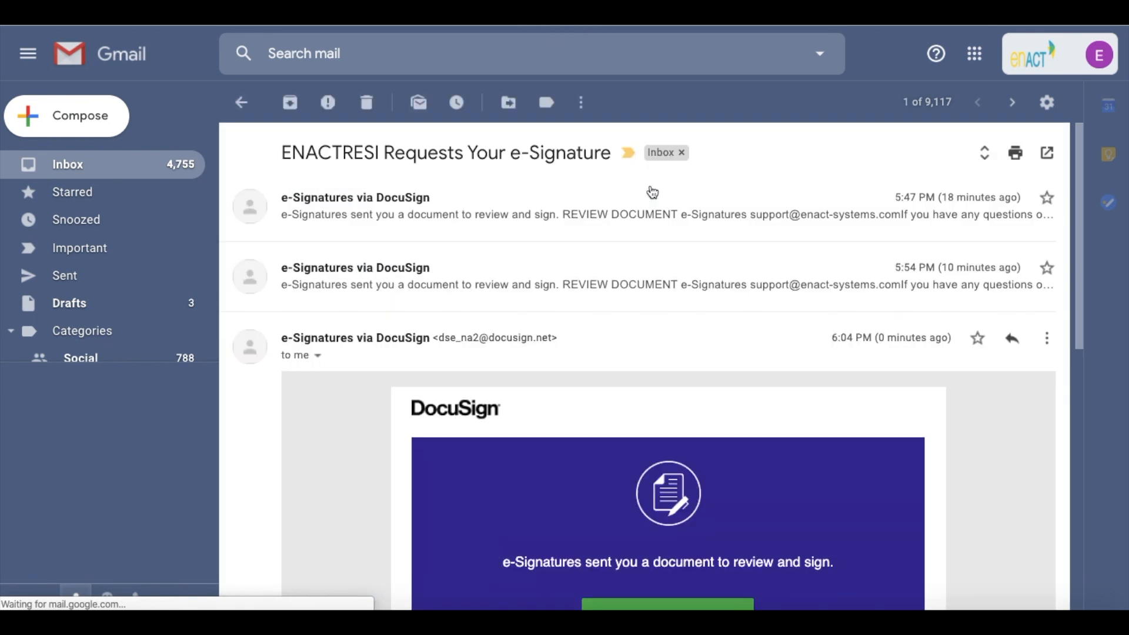
{"action": "scroll", "coordinate": [647, 335], "scroll_direction": "down", "scroll_amount": 6}
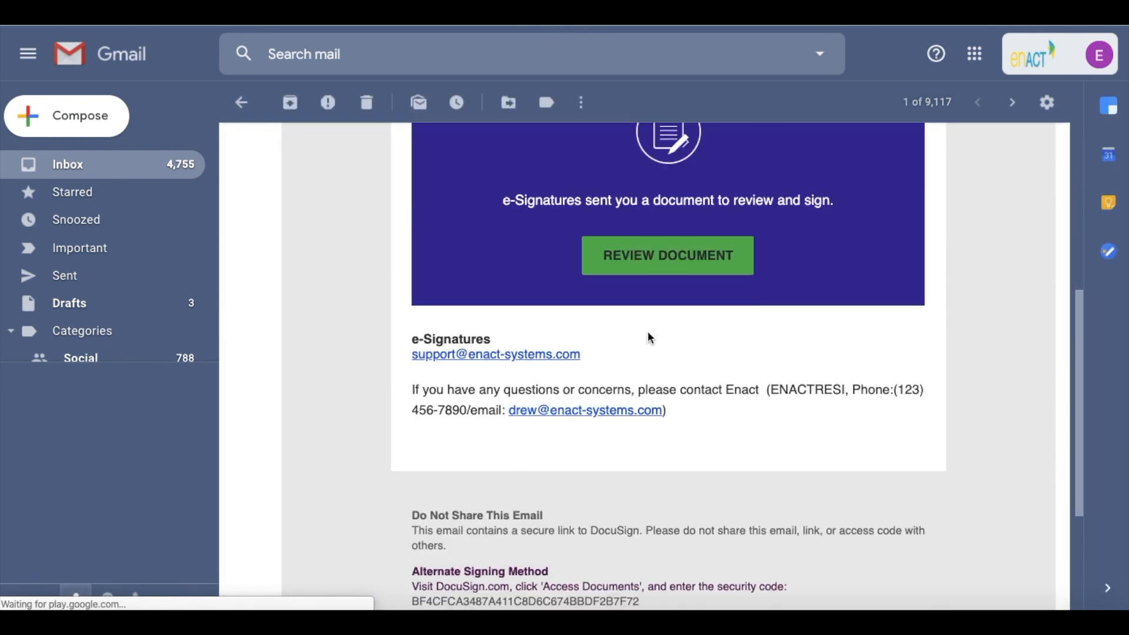
{"action": "scroll", "coordinate": [647, 331], "scroll_direction": "down", "scroll_amount": 3}
{"action": "scroll", "coordinate": [648, 333], "scroll_direction": "up", "scroll_amount": 3}
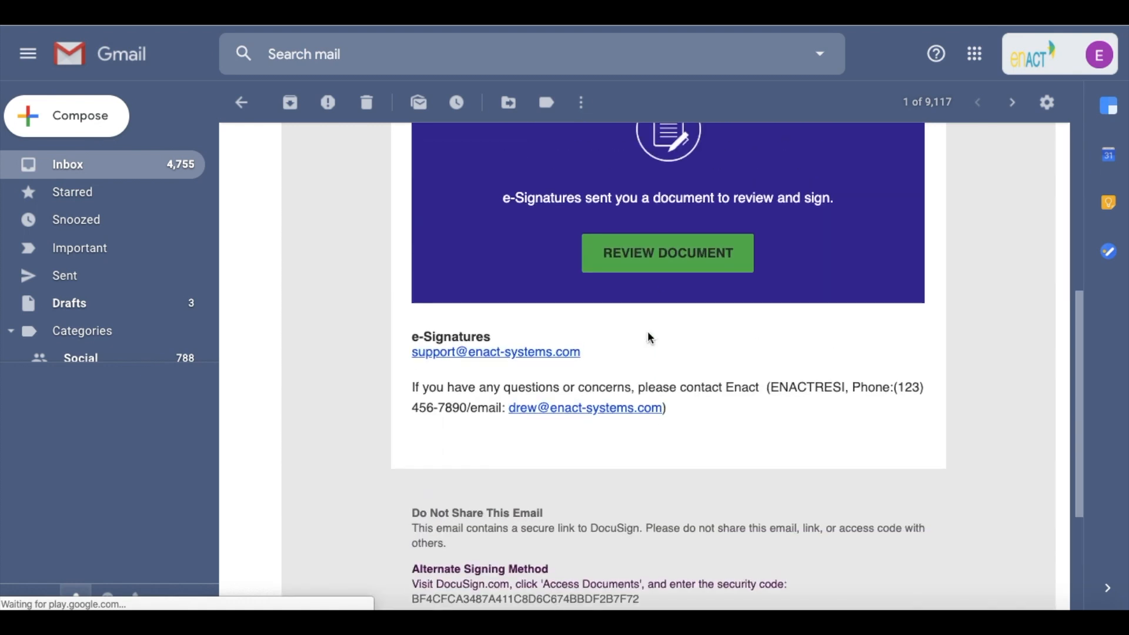
{"action": "left_click", "coordinate": [663, 256]}
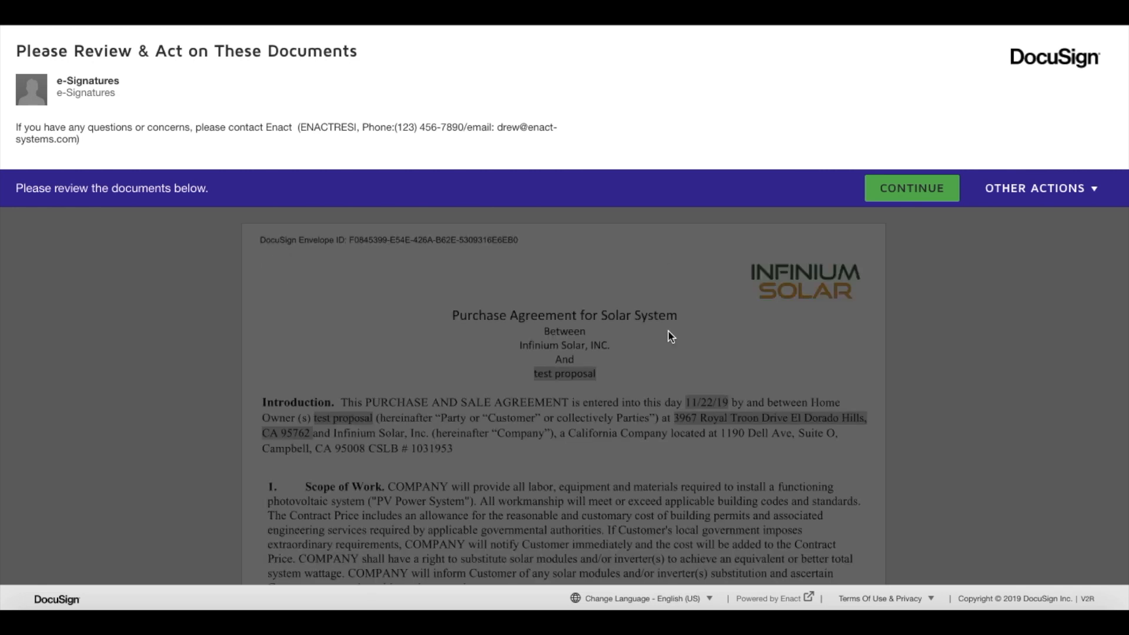
- Start signing and adopt the owner's initials on the customer's arbitration Initial field
{"action": "left_click", "coordinate": [914, 188]}
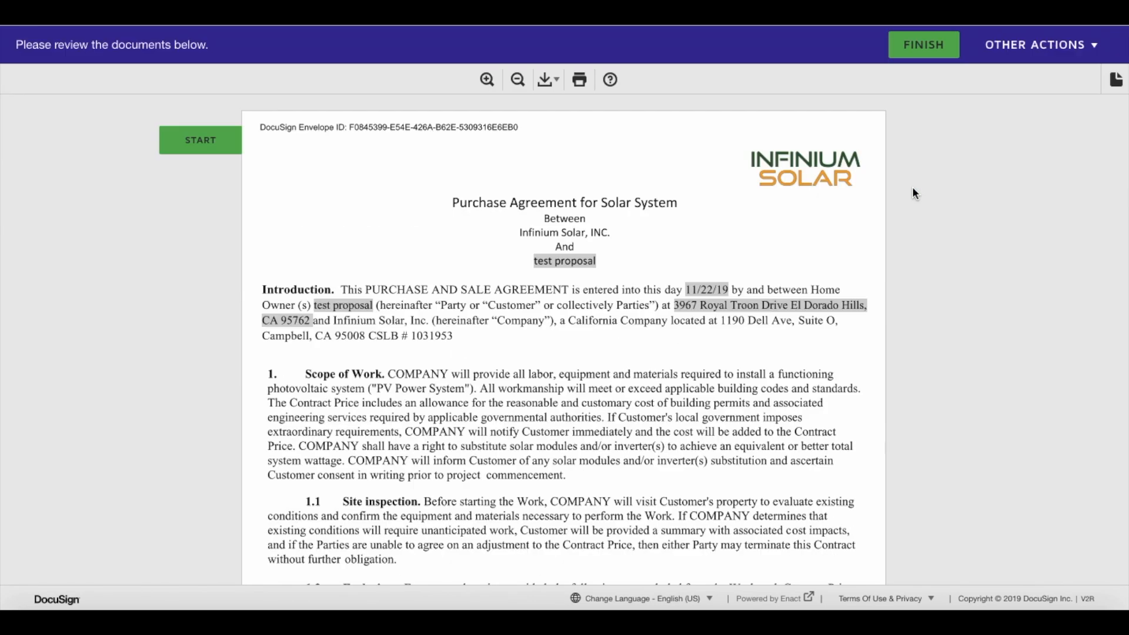
{"action": "left_click", "coordinate": [207, 140]}
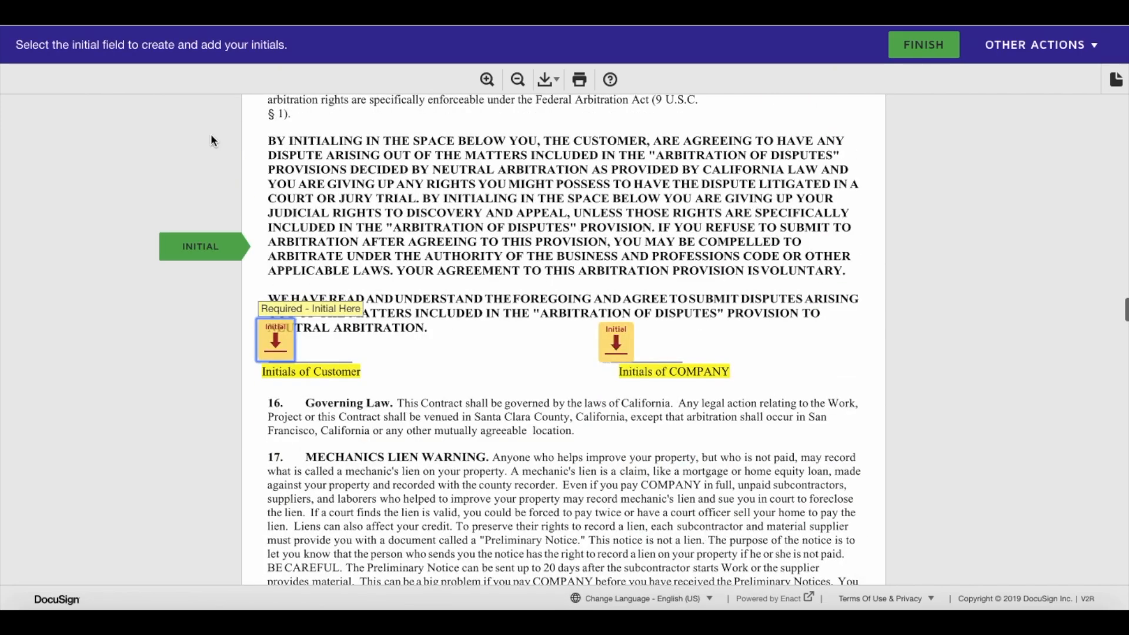
{"action": "left_click", "coordinate": [274, 340]}
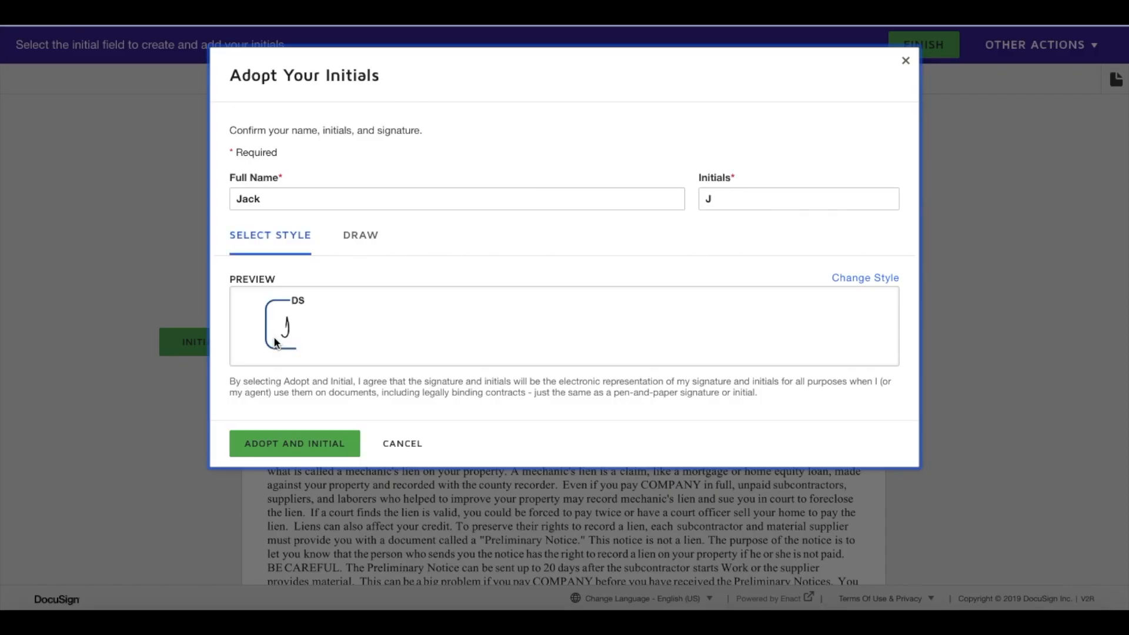
{"action": "left_click", "coordinate": [334, 447]}
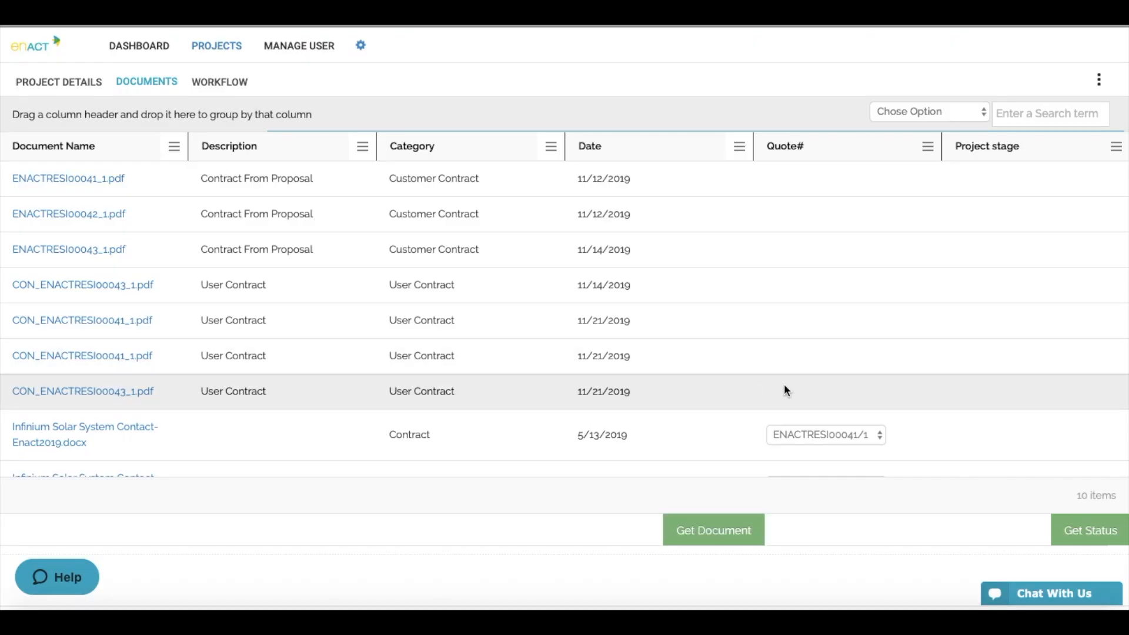
- Check the Docusign Status: owner signing completed, installer still sent; then close the dialog
{"action": "left_click", "coordinate": [1092, 548]}
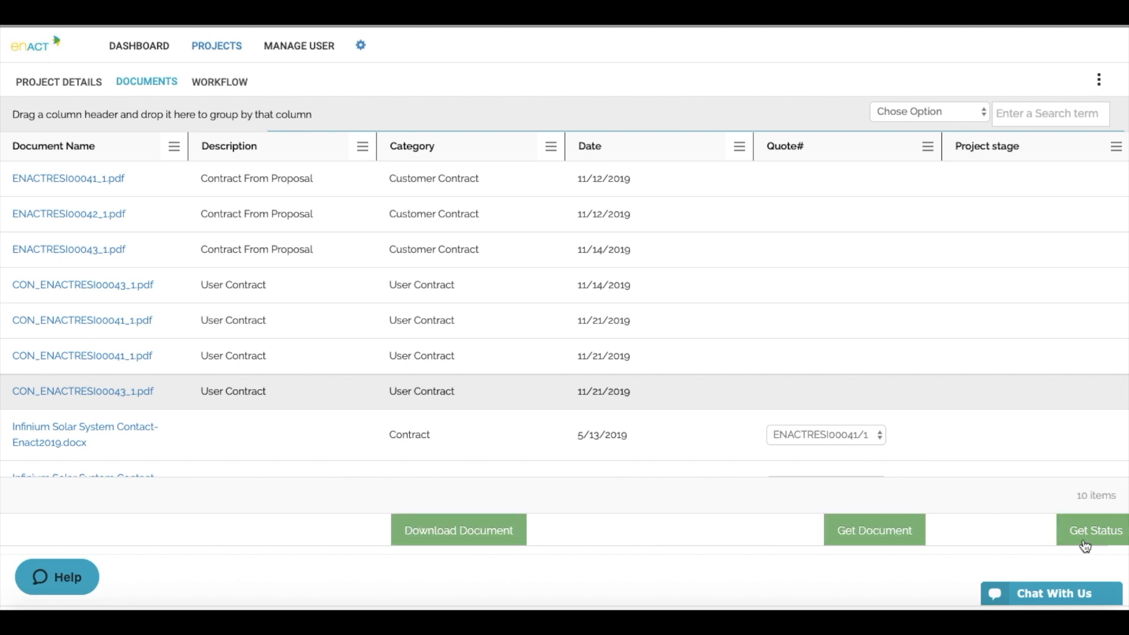
{"action": "left_click", "coordinate": [1099, 540]}
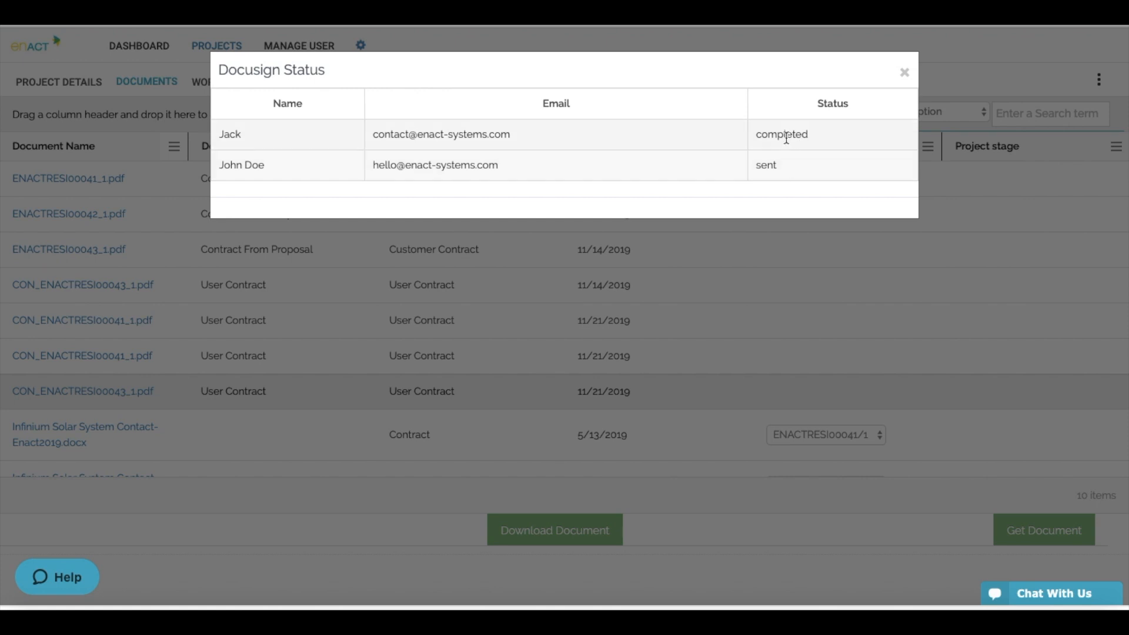
{"action": "left_click", "coordinate": [906, 73]}
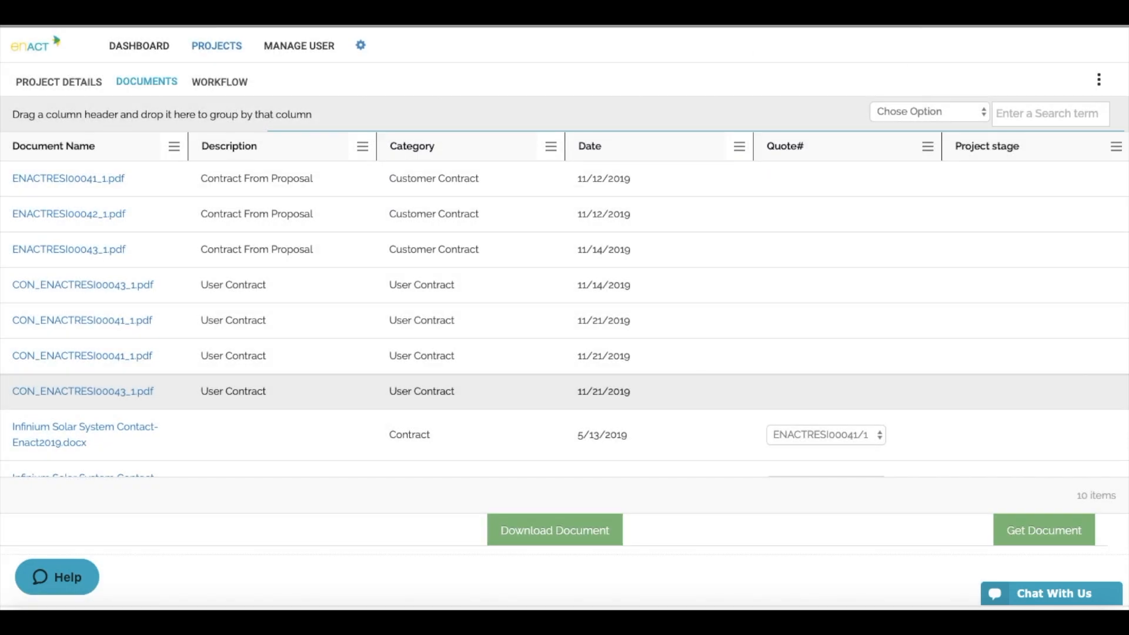